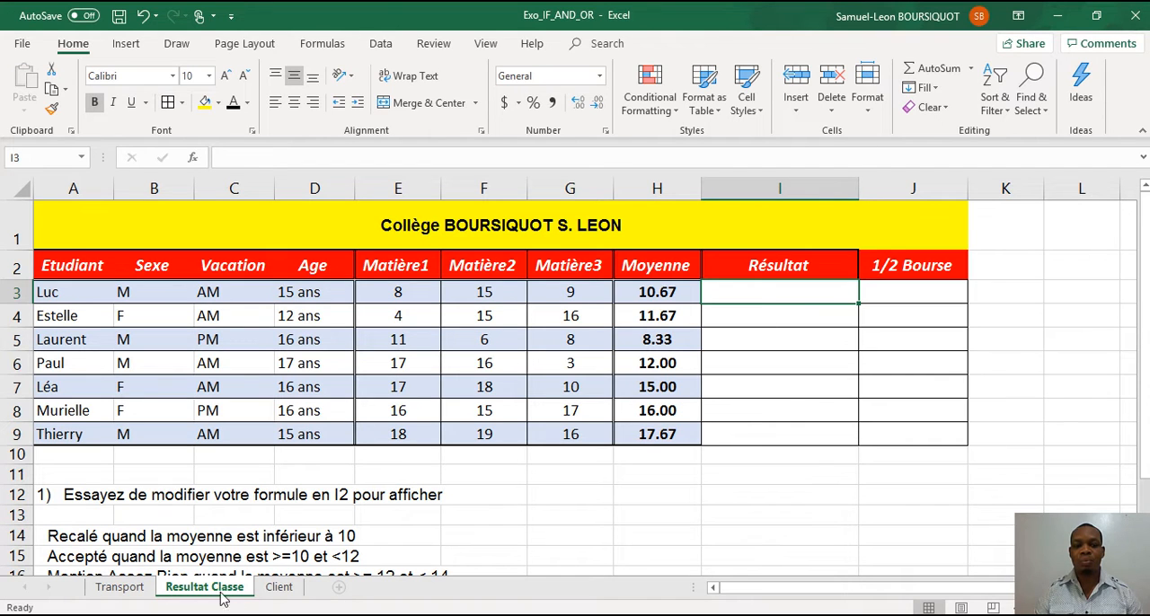
Review the grading criteria listed below the table, from Recalé through Accepté, Assez Bien and Bien to Très bien.
click(178, 535)
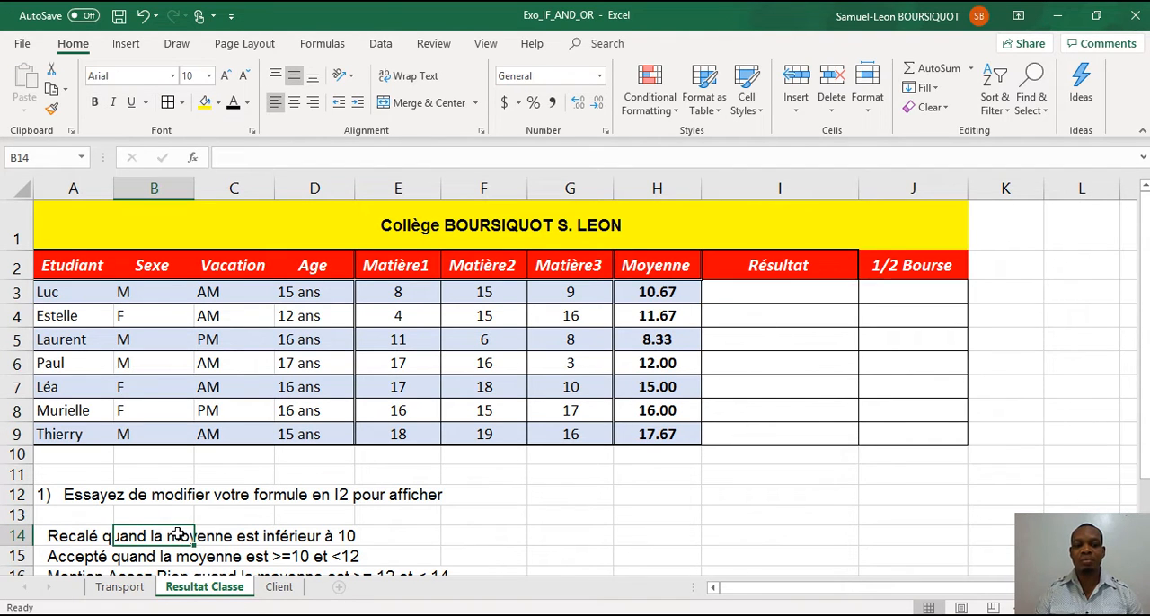
key(Left)
key(Down)
key(Down)
key(Up)
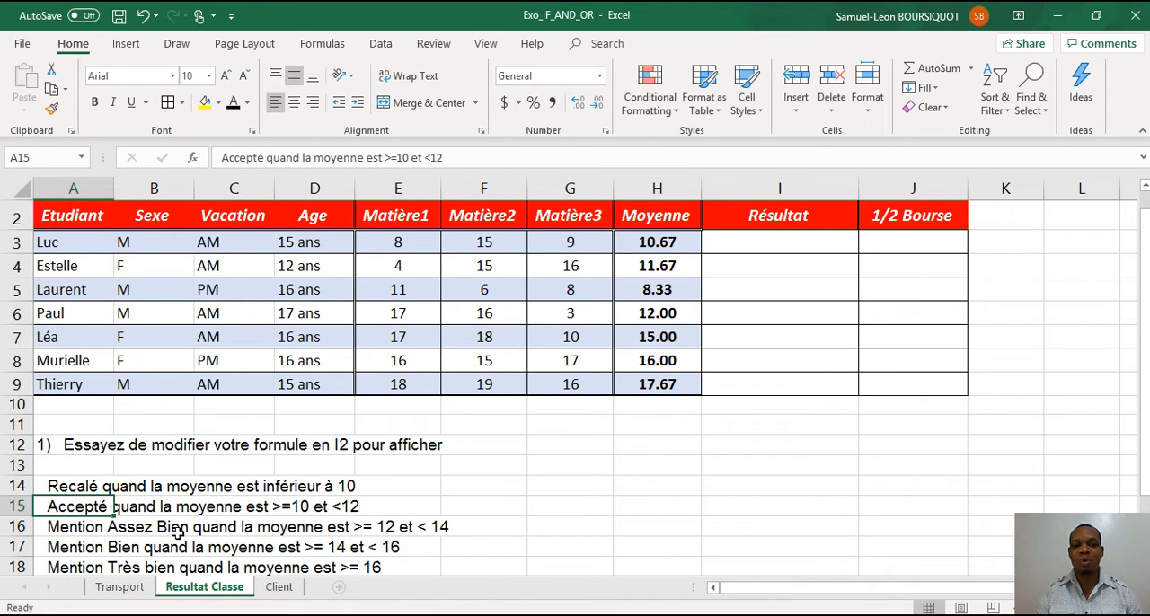
key(Right)
key(Right)
key(Right)
key(Left)
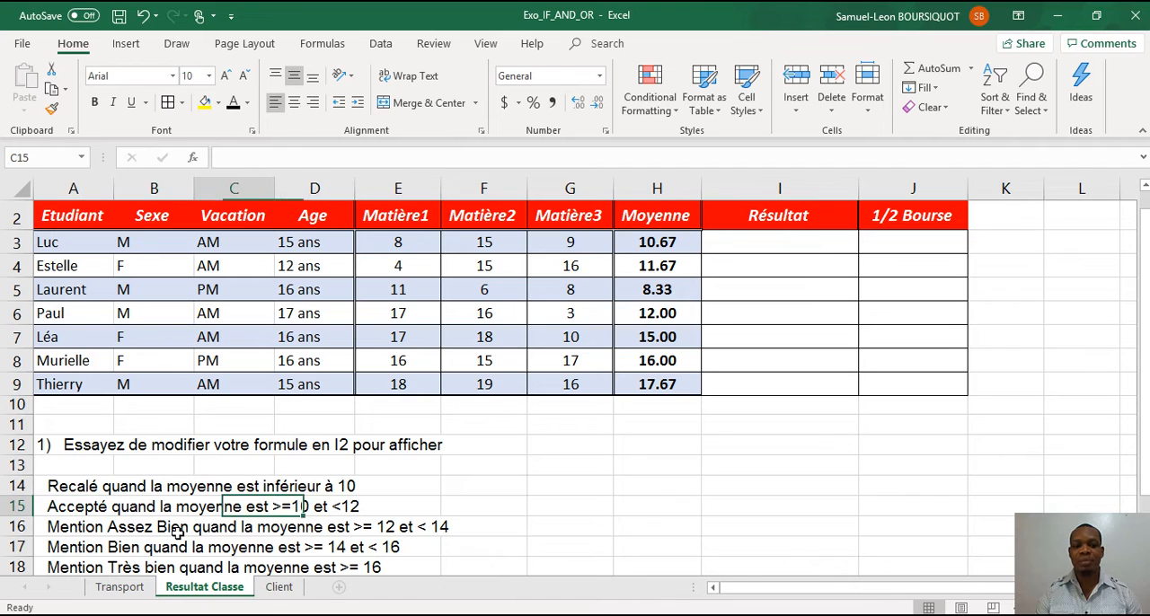
key(Left)
key(Down)
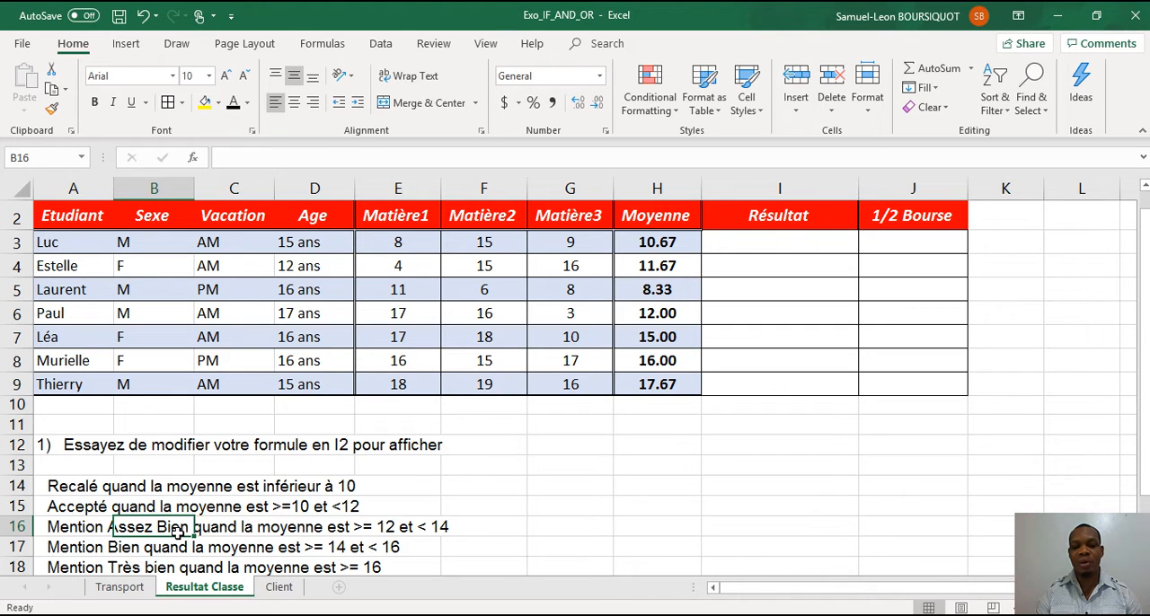
key(Down)
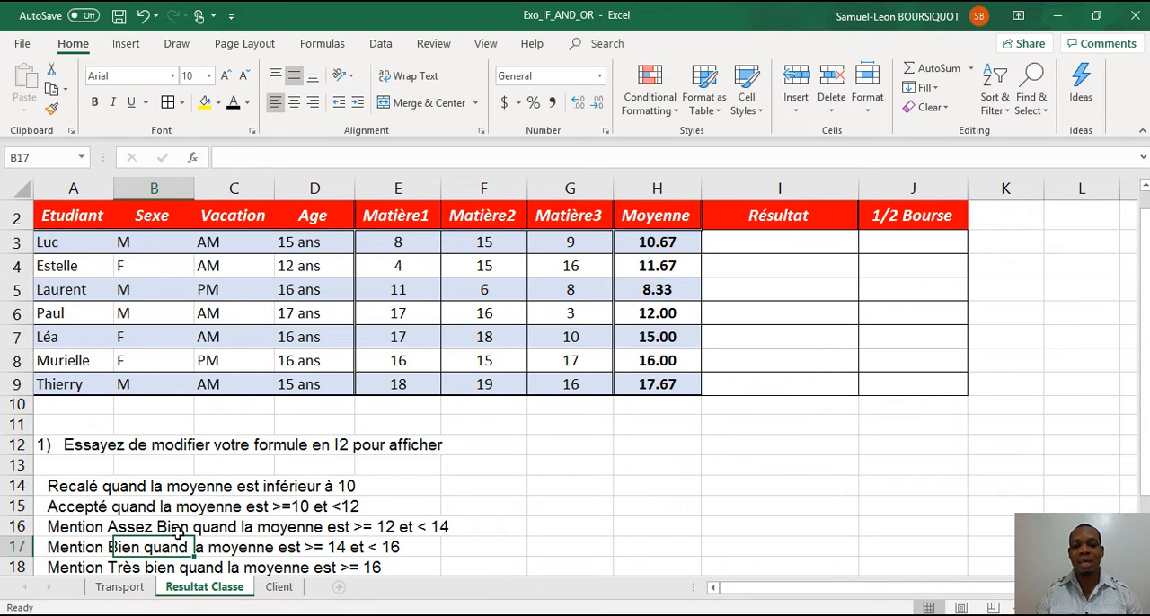
key(Down)
key(Up)
key(Up)
key(Up)
key(Up)
key(Up)
key(Up)
key(Up)
key(Up)
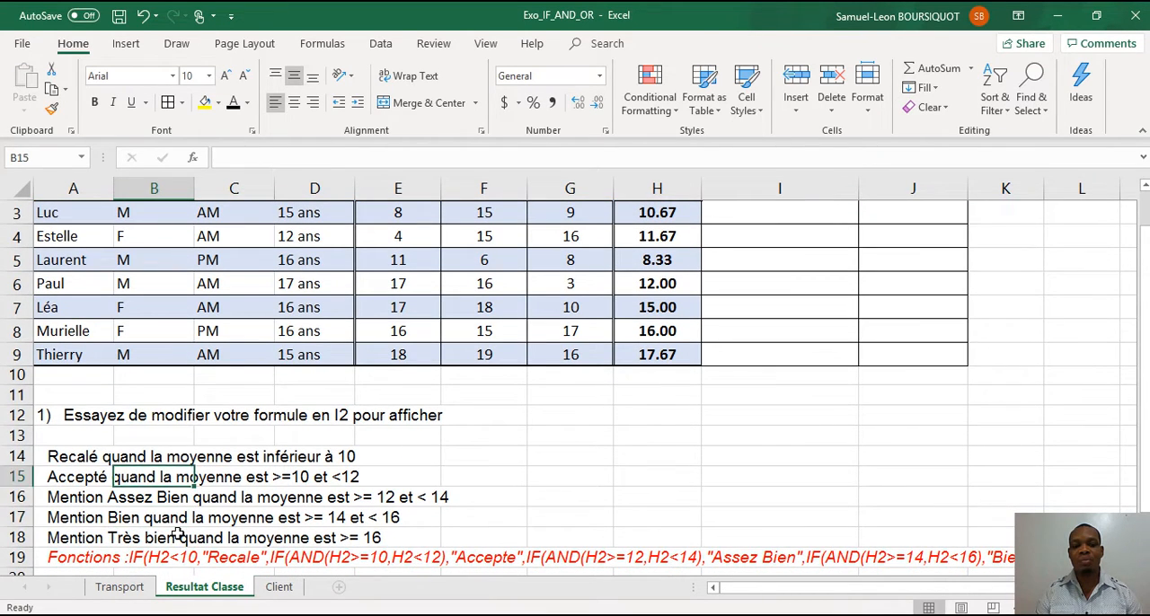
key(Up)
key(Up)
key(Up)
key(Up)
key(Up)
key(Up)
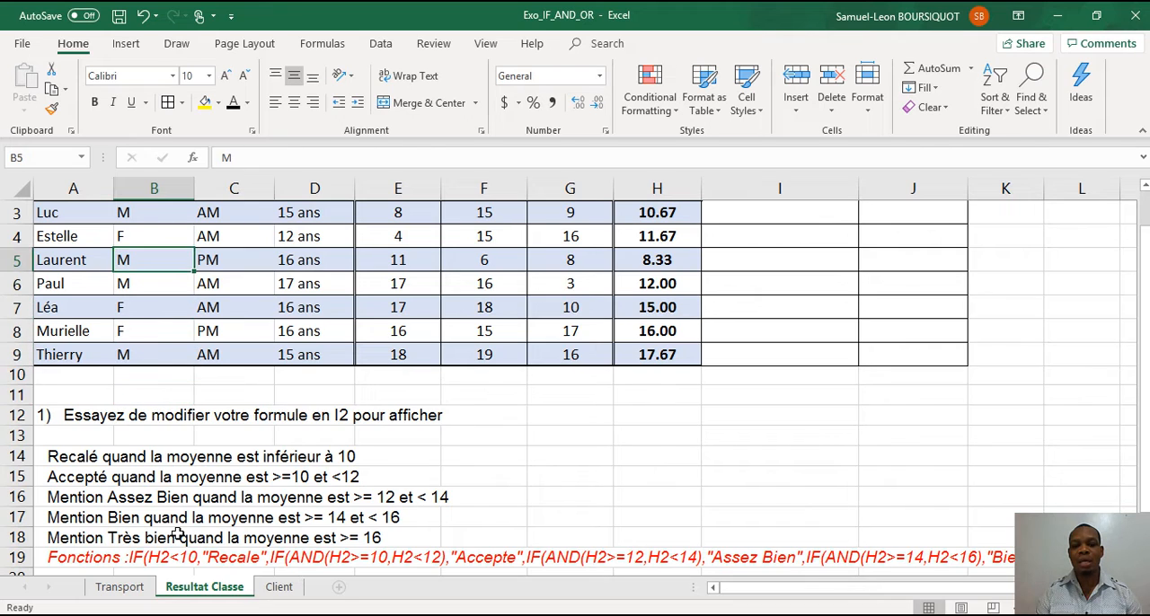
Begin an IF formula in Luc's Résultat cell I3 that tests H3>10 and returns "Recale" when true.
key(ctrl+Home)
key(Down)
key(Right)
key(Down)
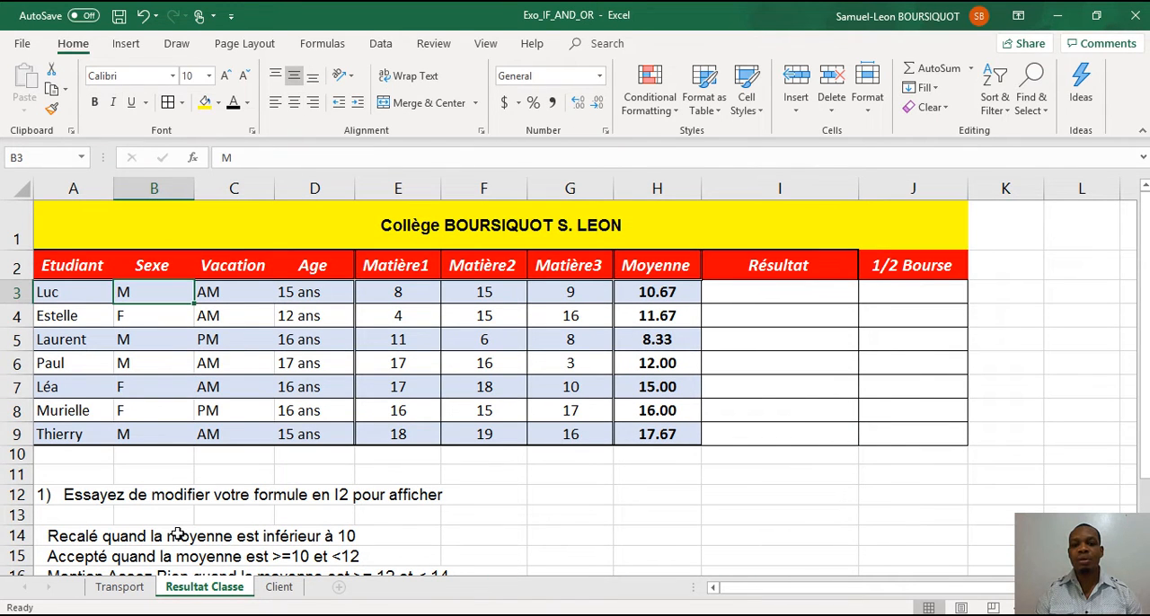
key(Right)
key(Right)
key(Right)
key(Right)
key(Right)
key(Right)
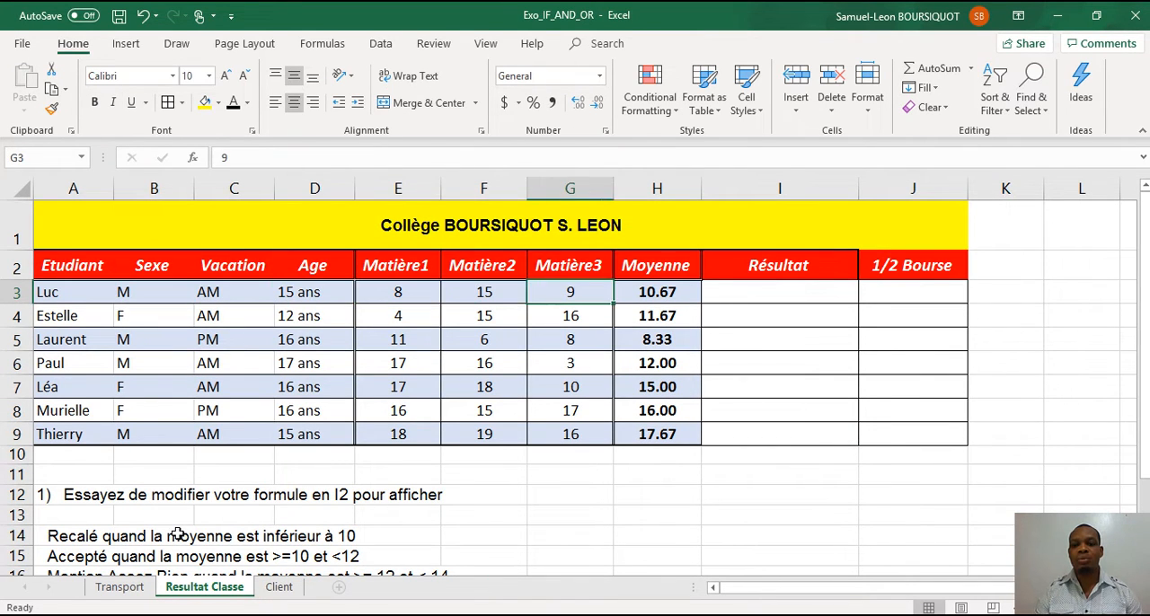
key(Right)
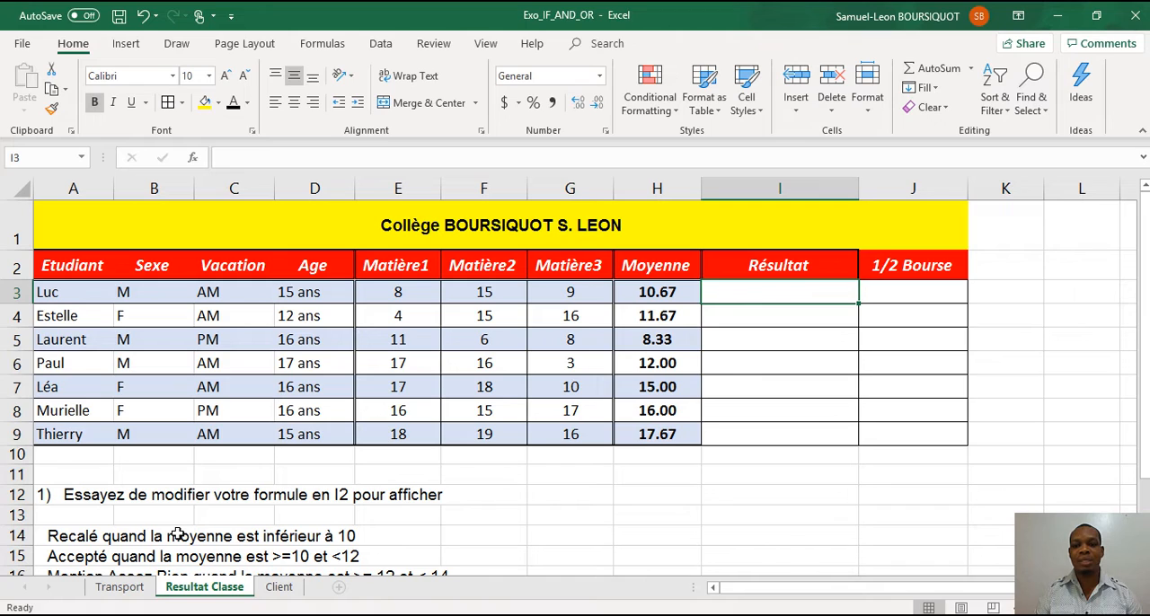
key(F2)
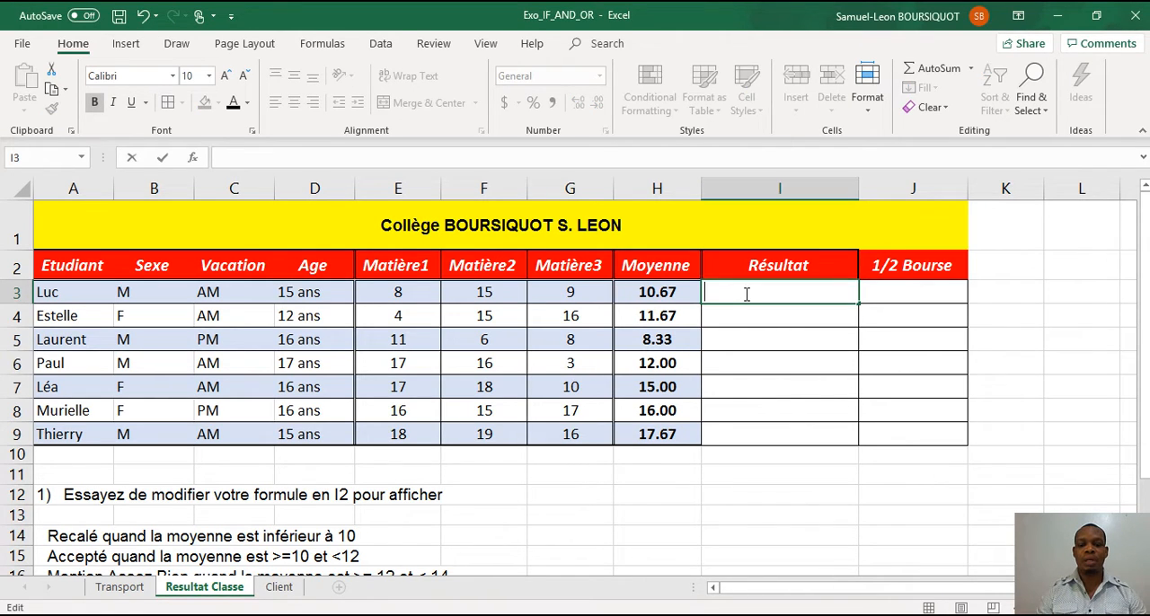
text(=if)
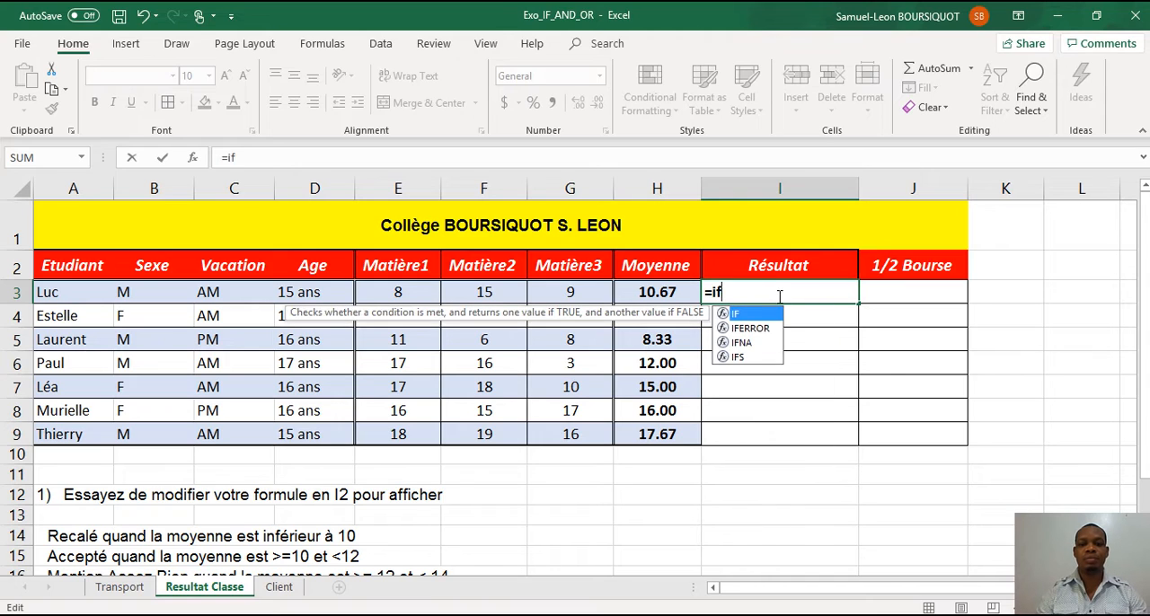
key(Tab)
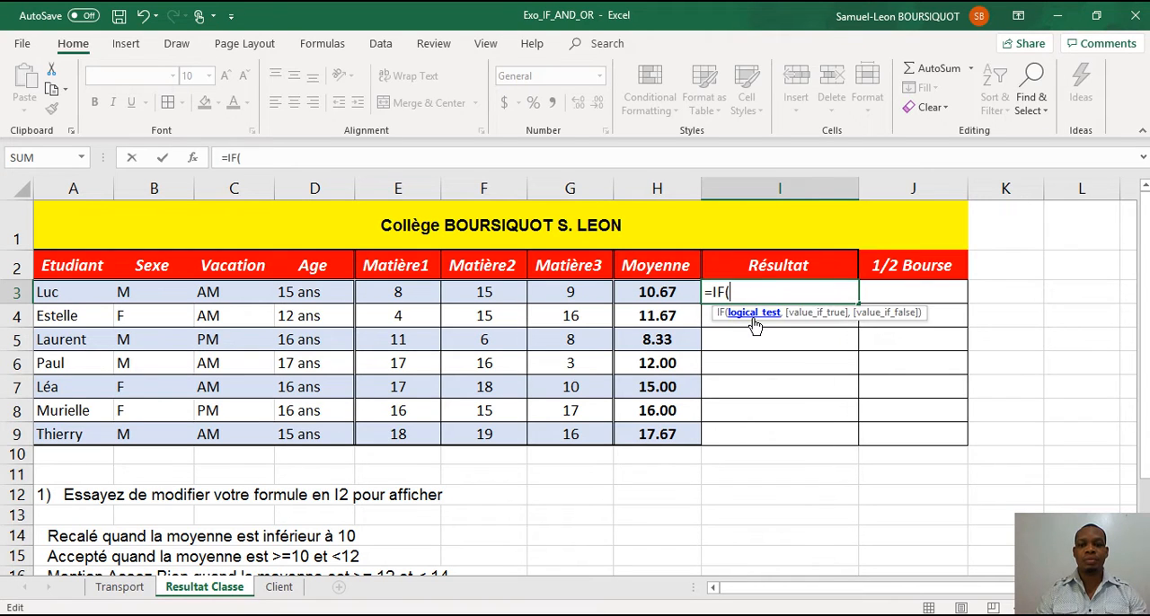
click(668, 288)
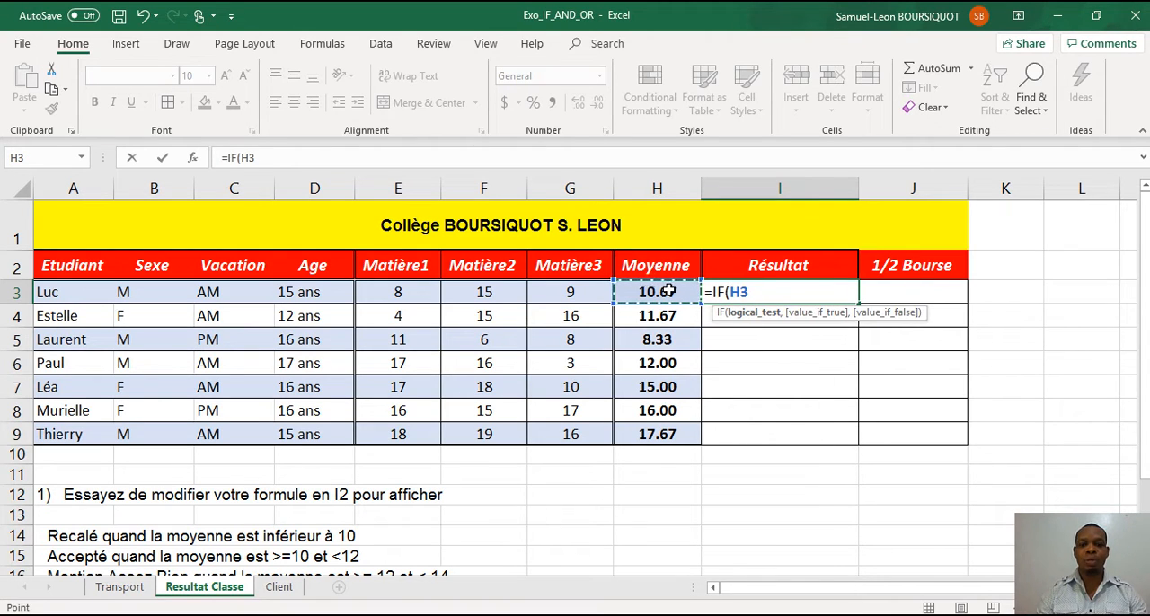
text(>)
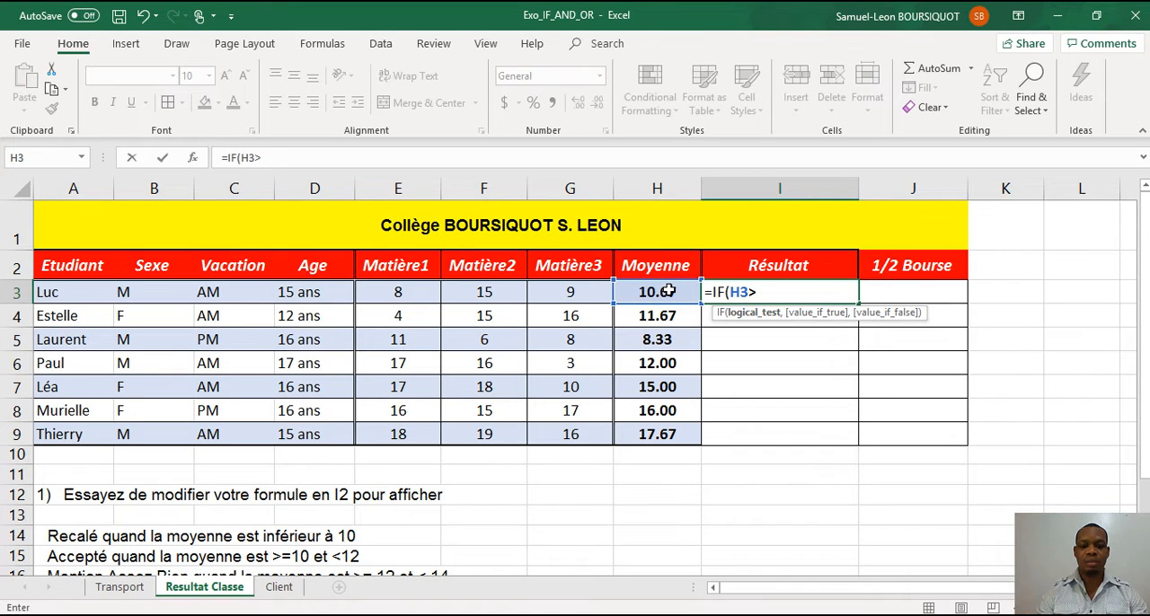
text(10)
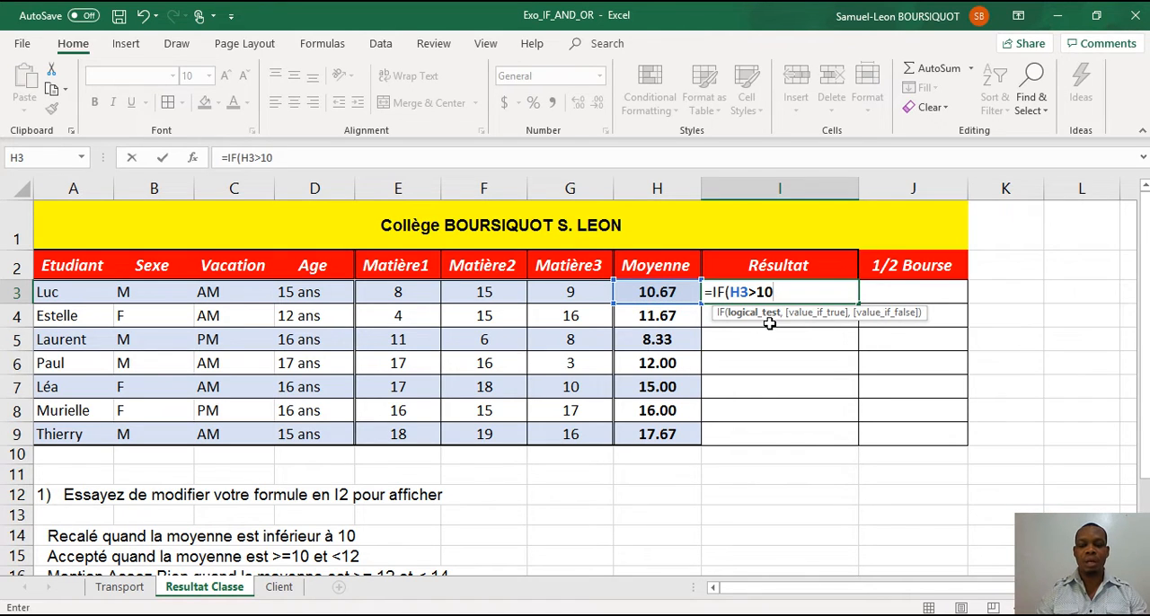
text(,)
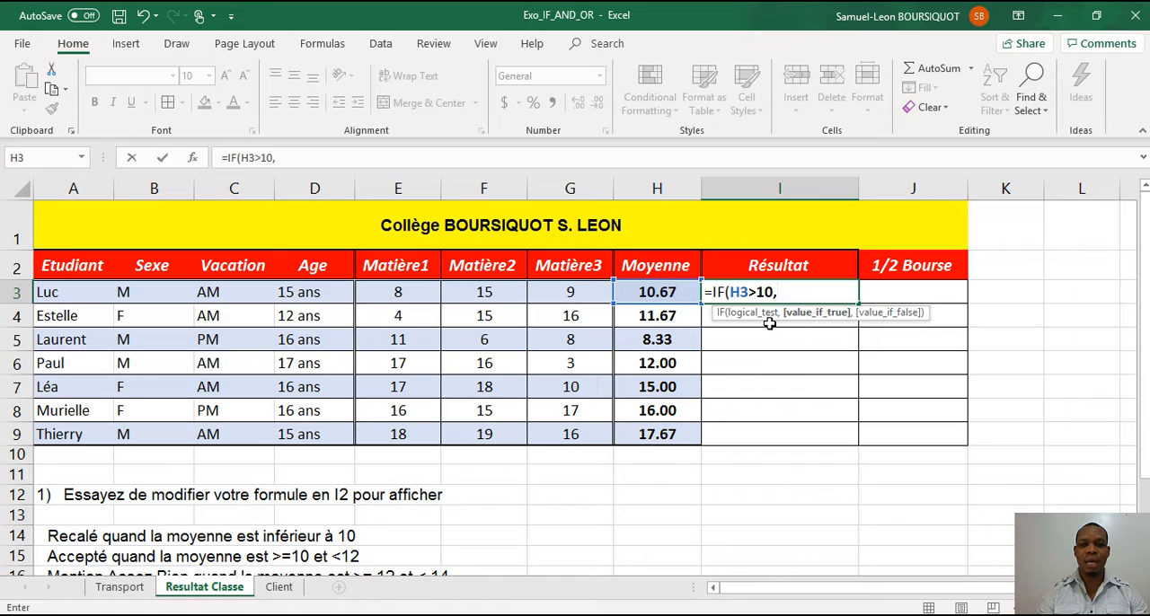
text("Recal)
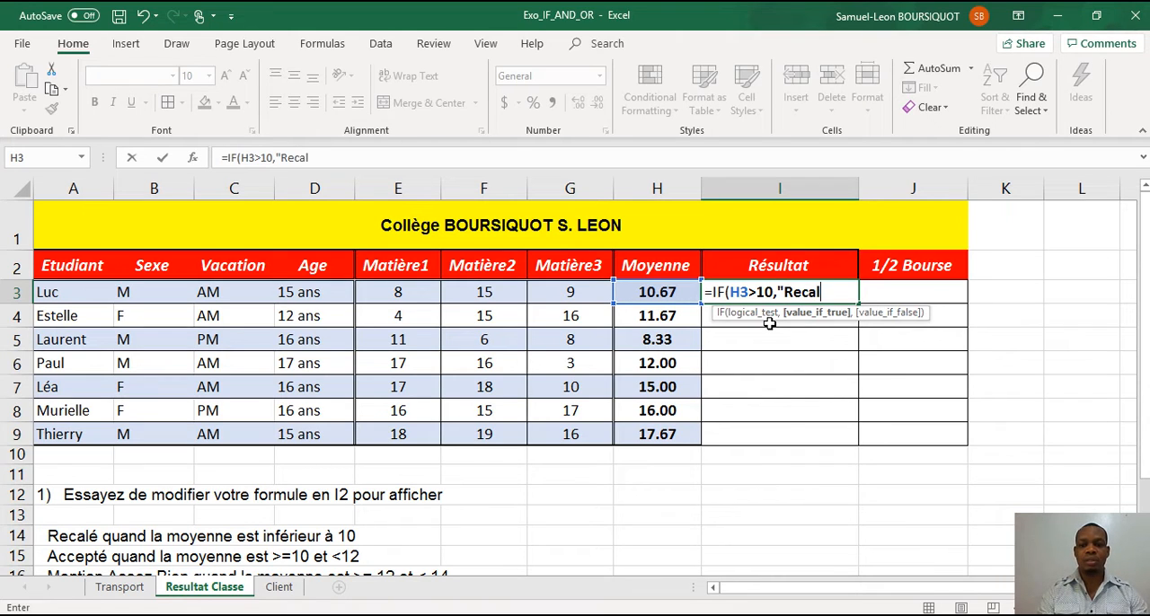
text(e",)
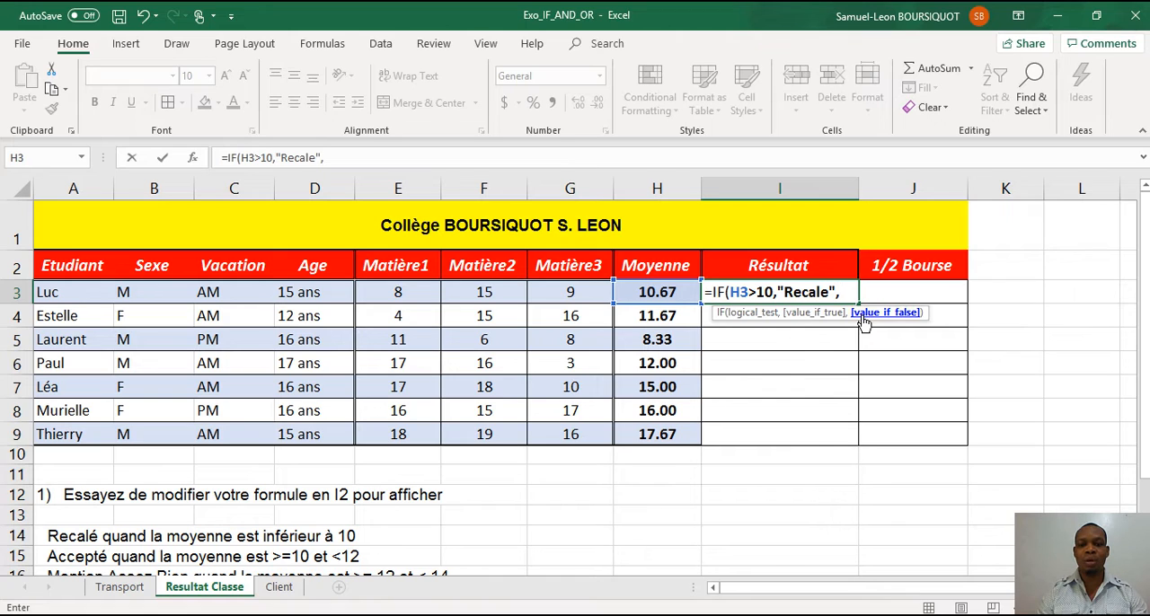
text(if)
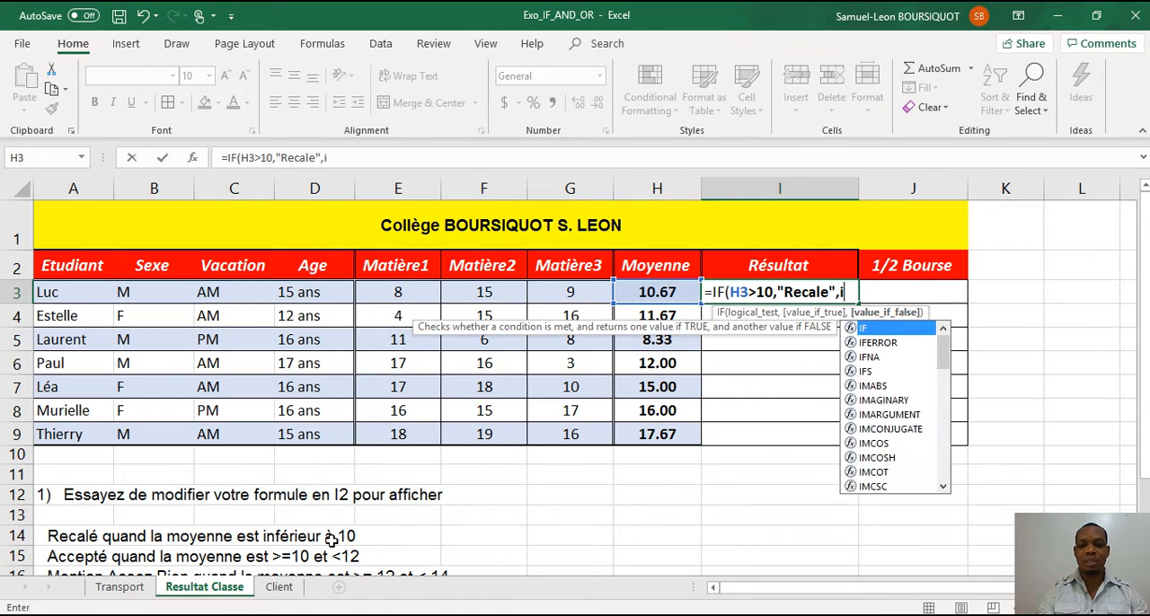
Nest a second IF as the value if false, opening its test with AND and the first condition H3>=10.
double_click(863, 328)
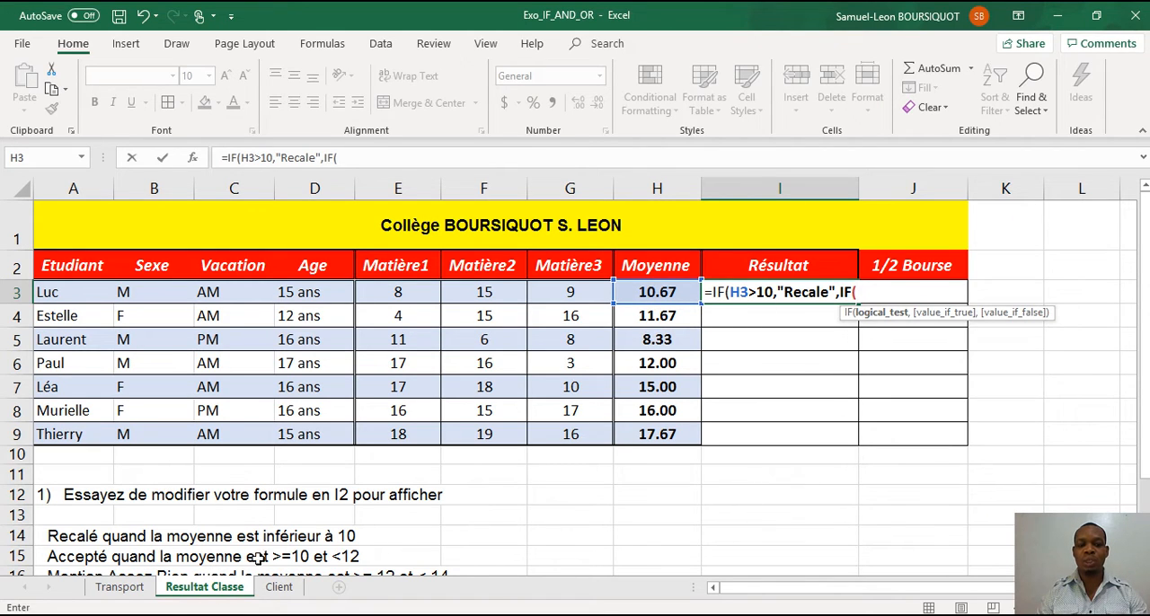
text(and)
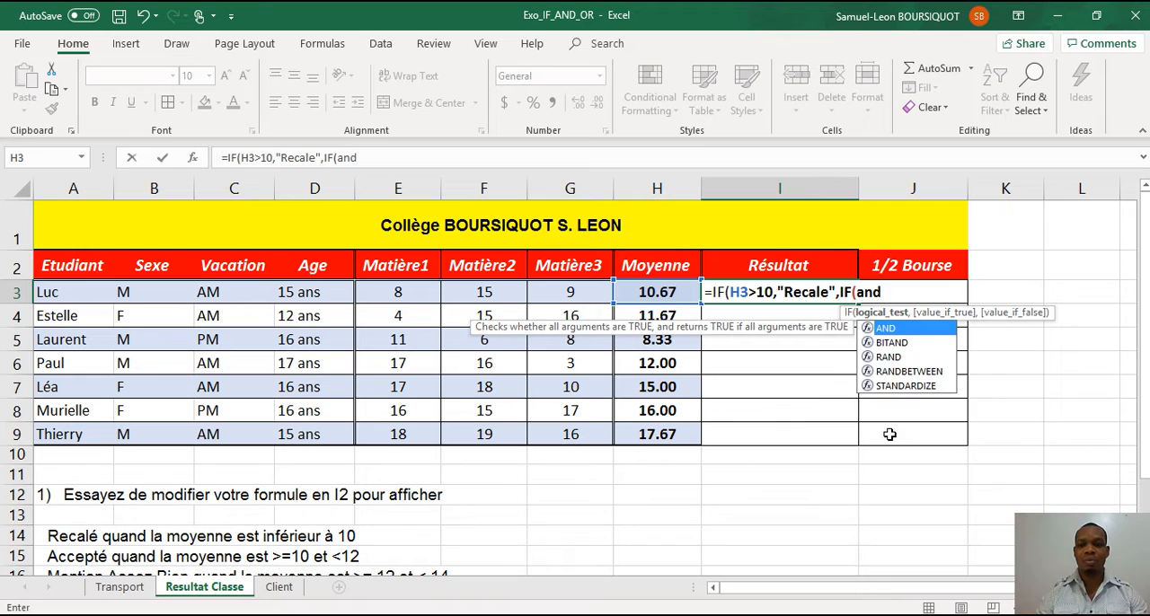
double_click(898, 329)
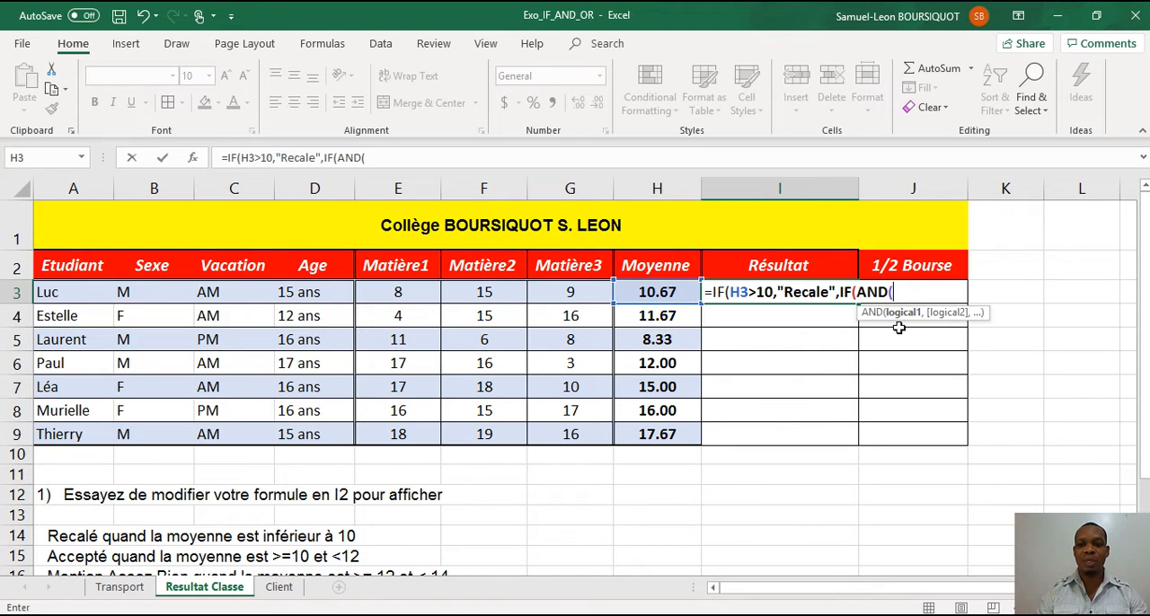
click(662, 293)
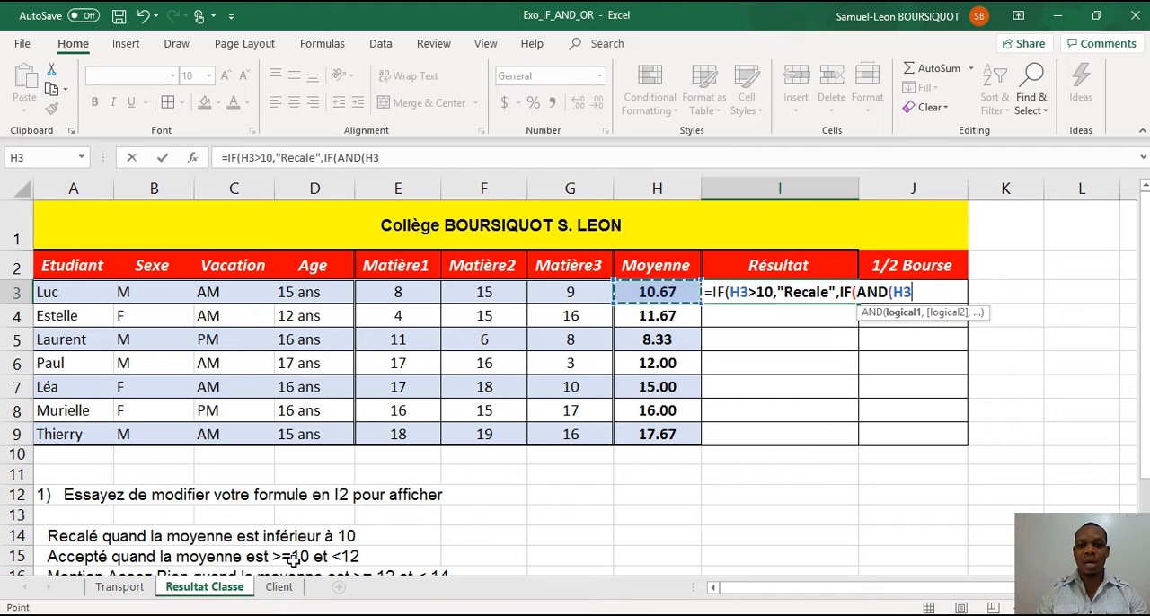
text(>=1)
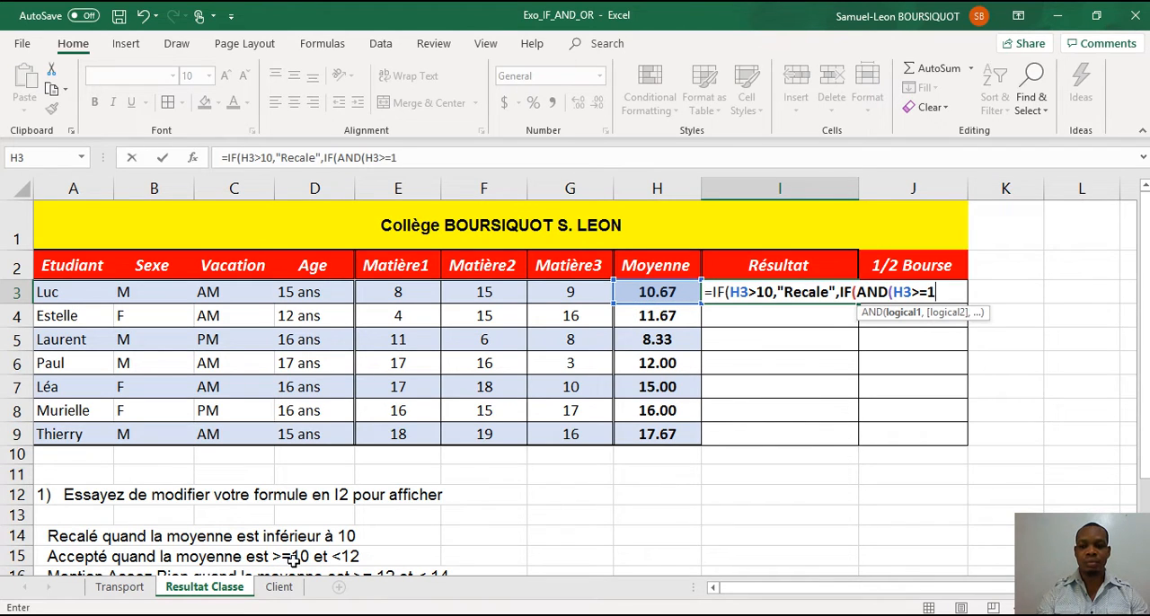
text(0.)
key(BackSpace)
text(,)
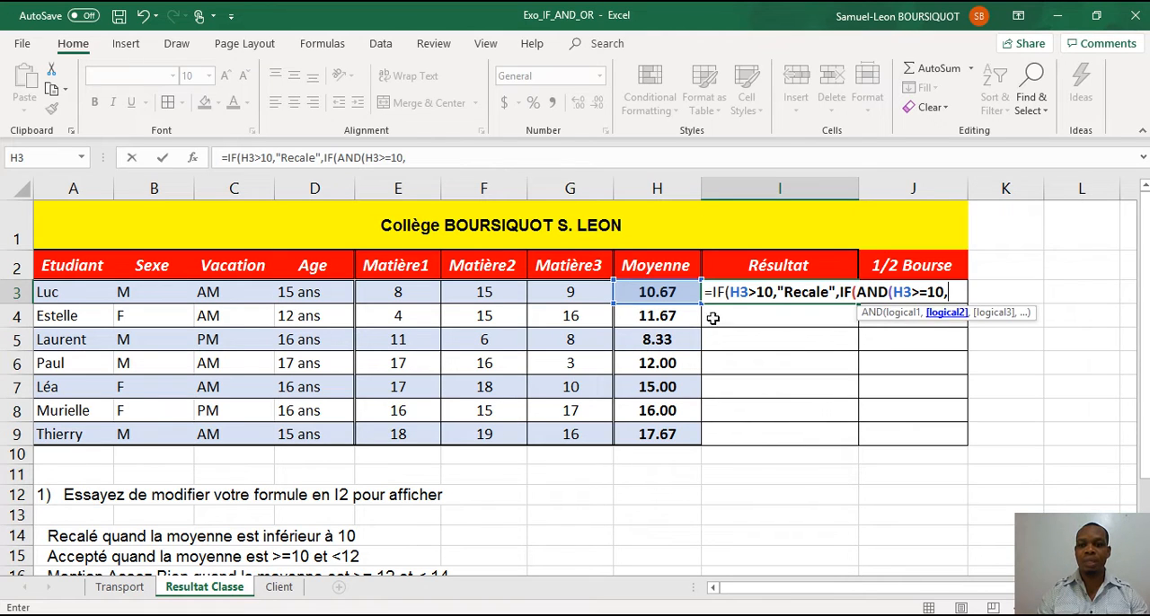
Complete the AND test with the condition H3<12 and return "Accepte" when it is true.
click(644, 292)
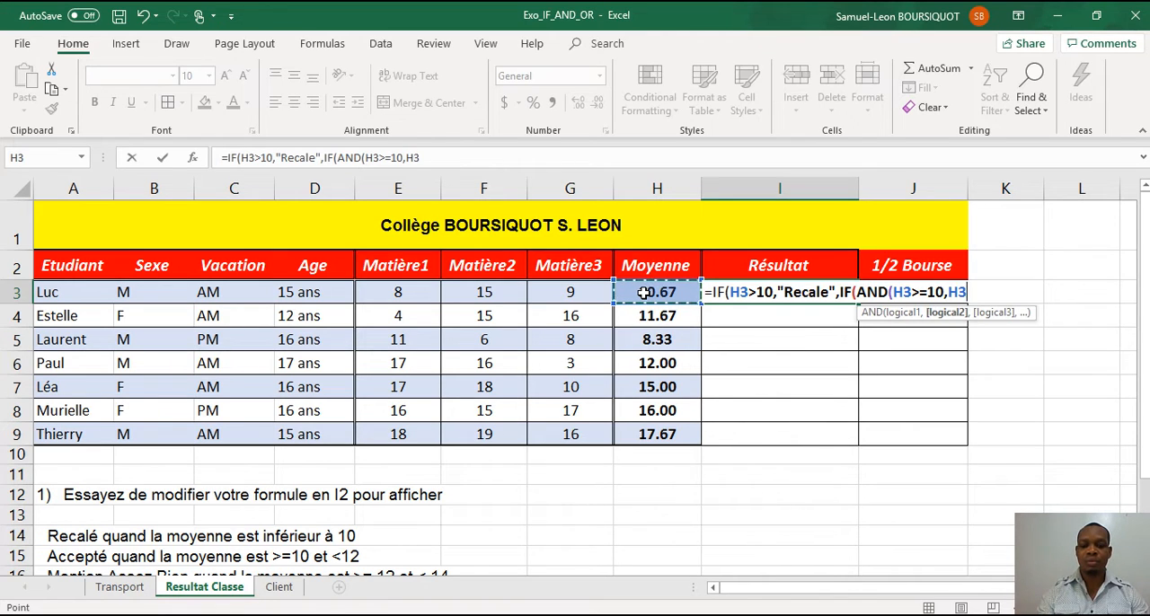
text(<1)
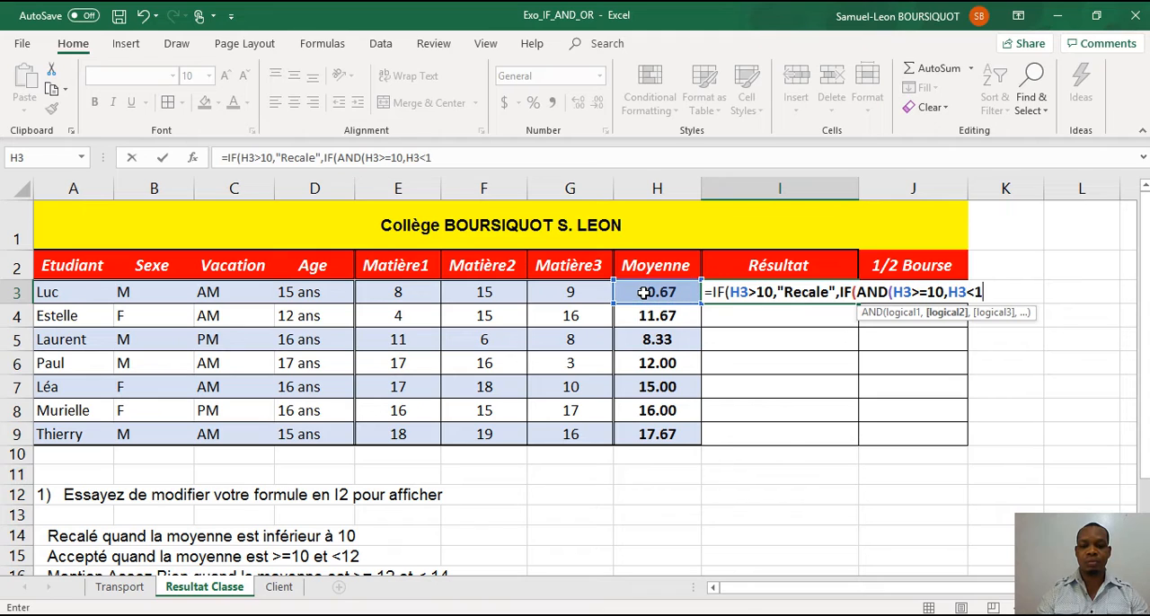
text(2)
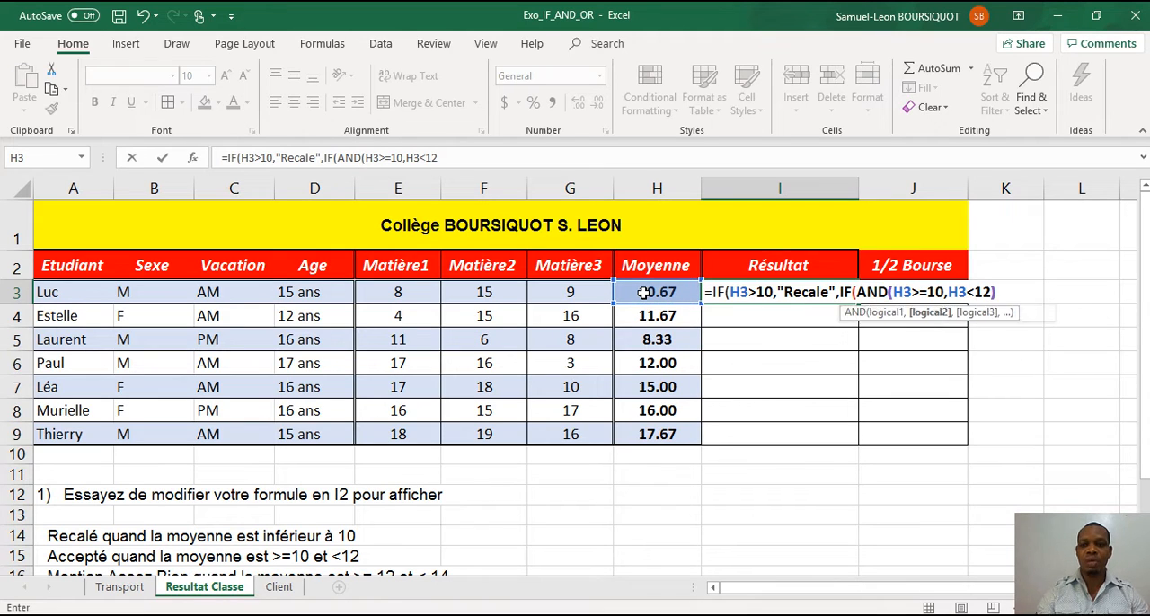
text())
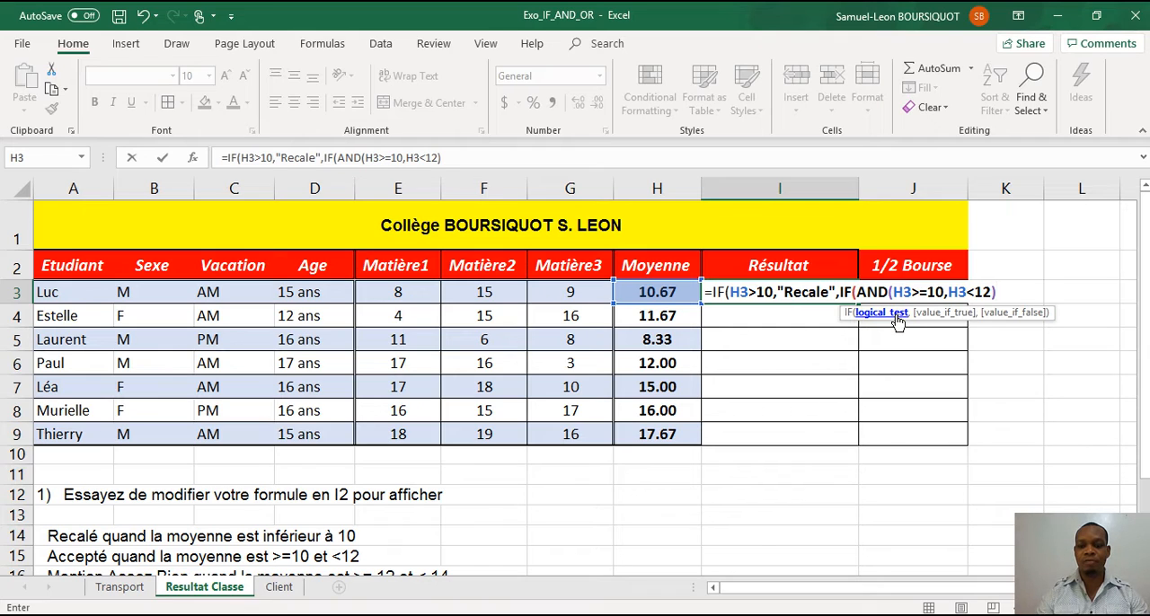
text(,)
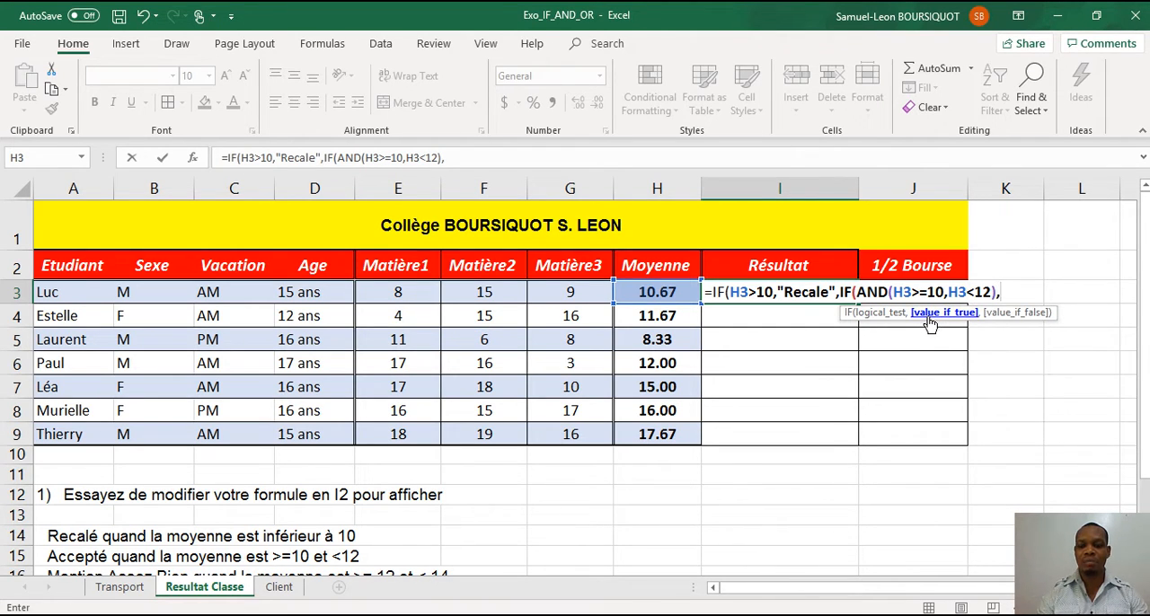
text("Accep)
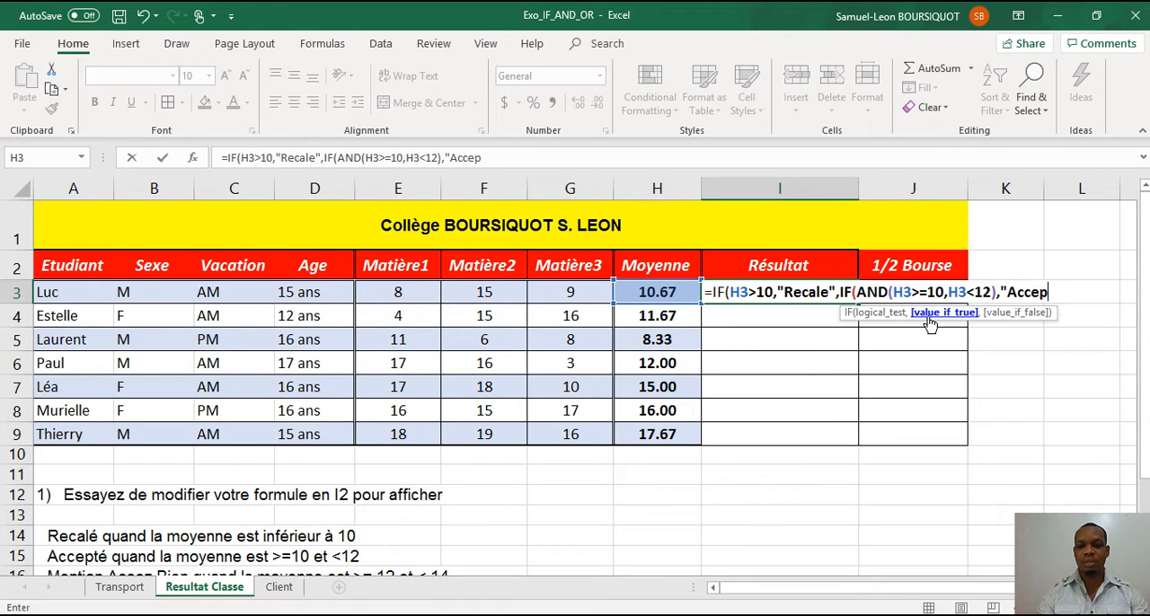
text(te",)
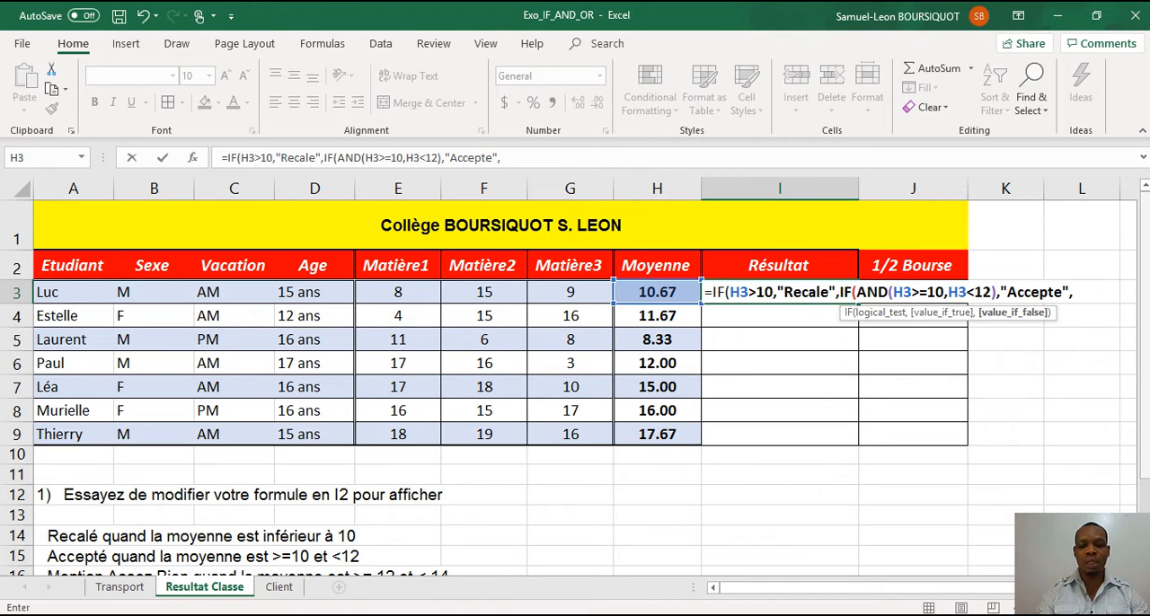
text(if)
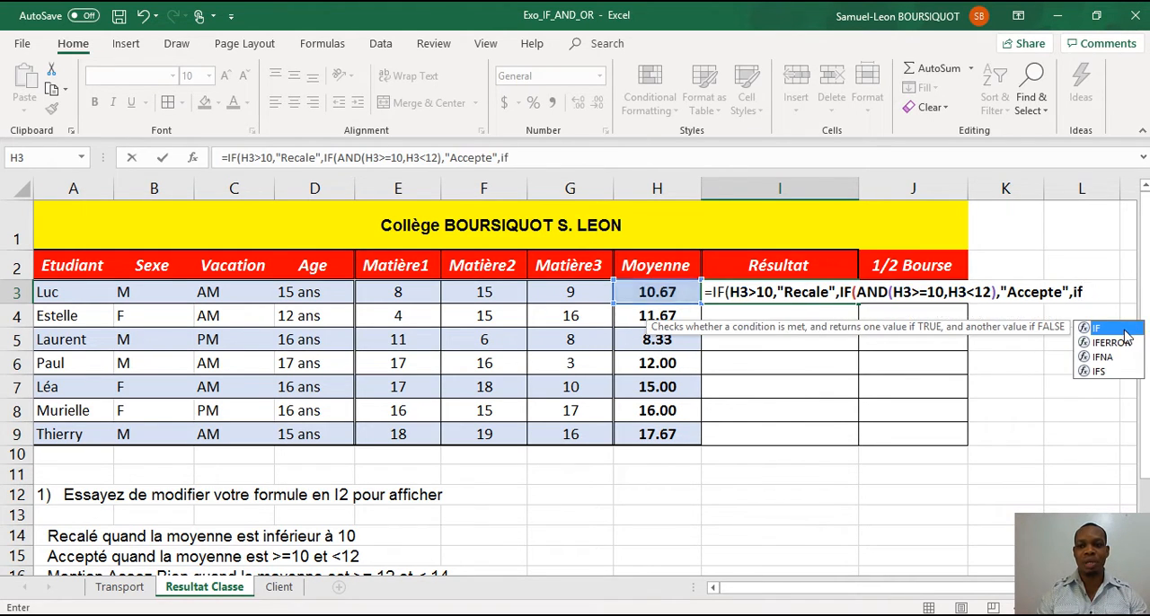
Nest a third IF as the value if false, opening its AND test with the condition H3>=12.
double_click(1123, 329)
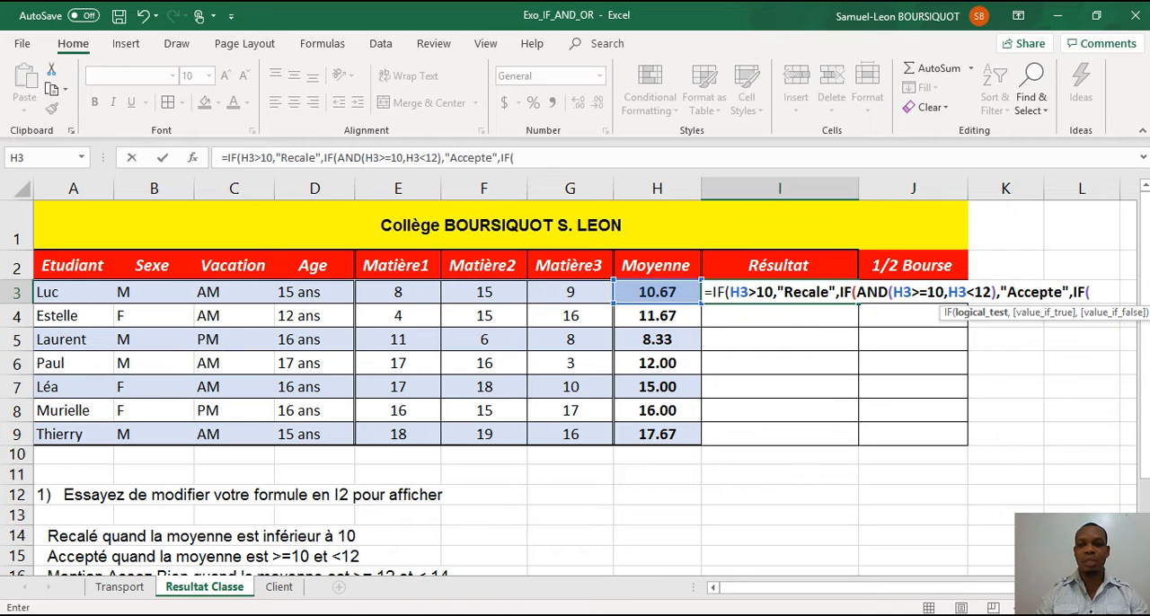
drag(1144, 364, 1144, 380)
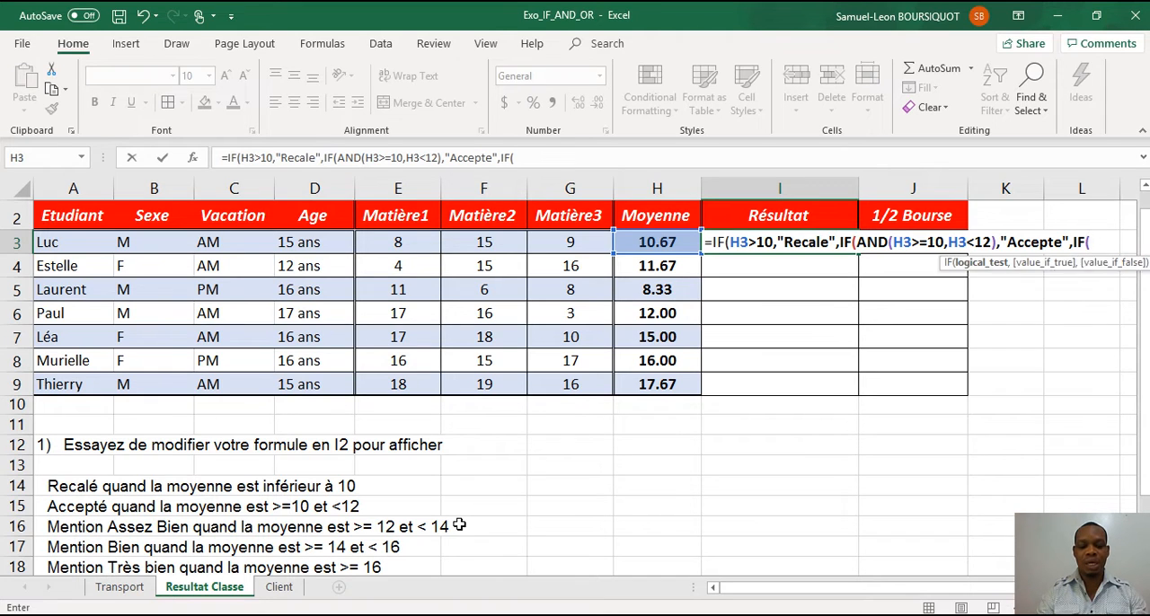
text(and)
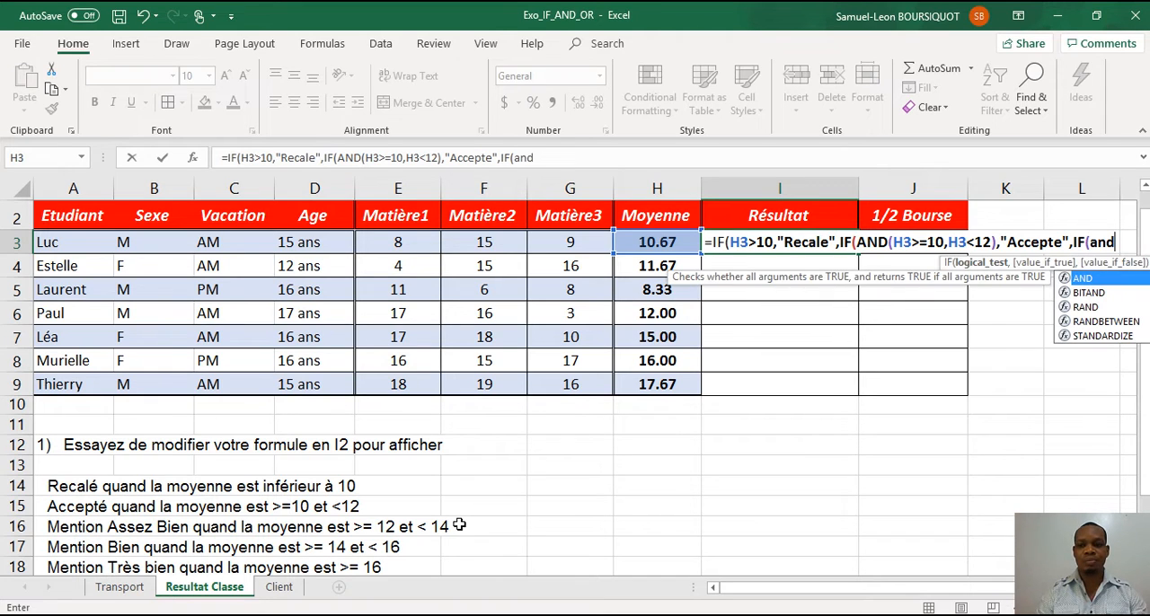
double_click(1082, 278)
click(672, 243)
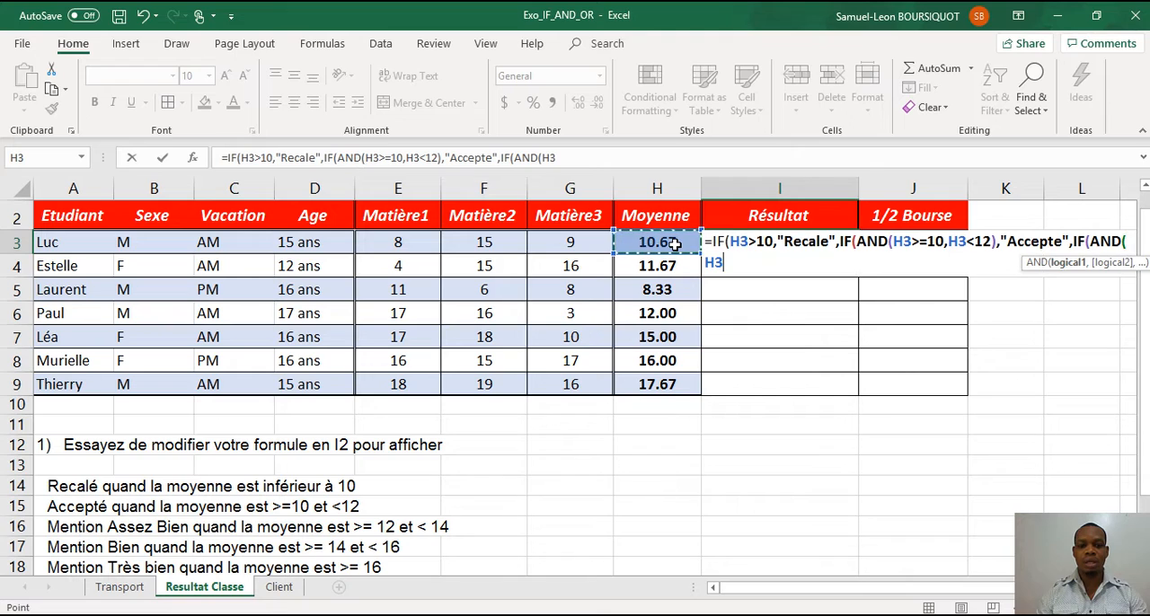
text(>)
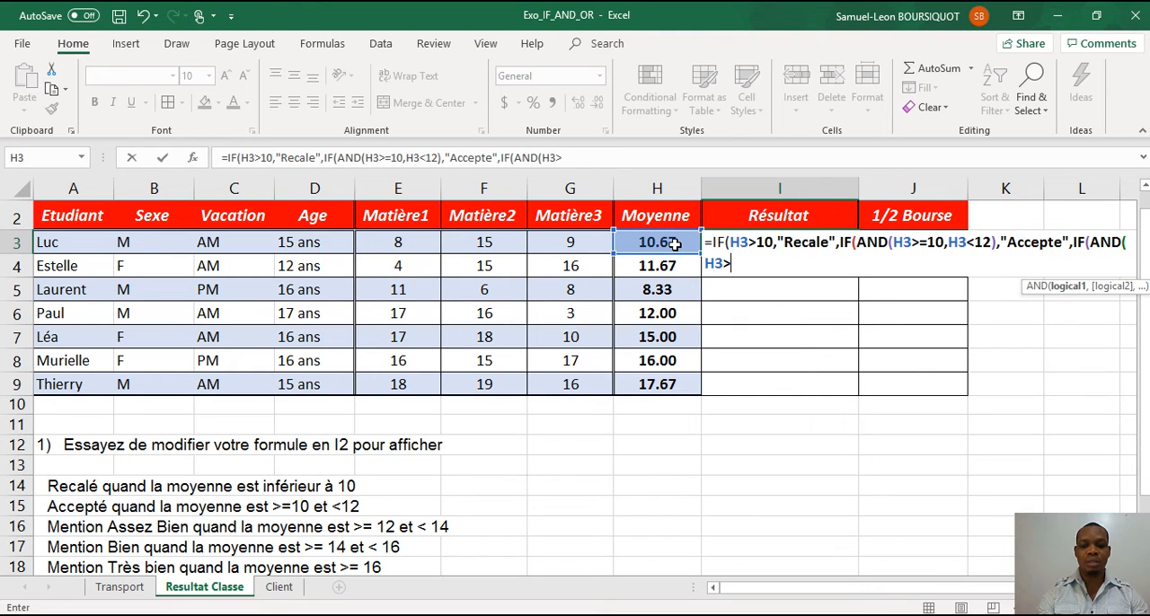
text(=12,)
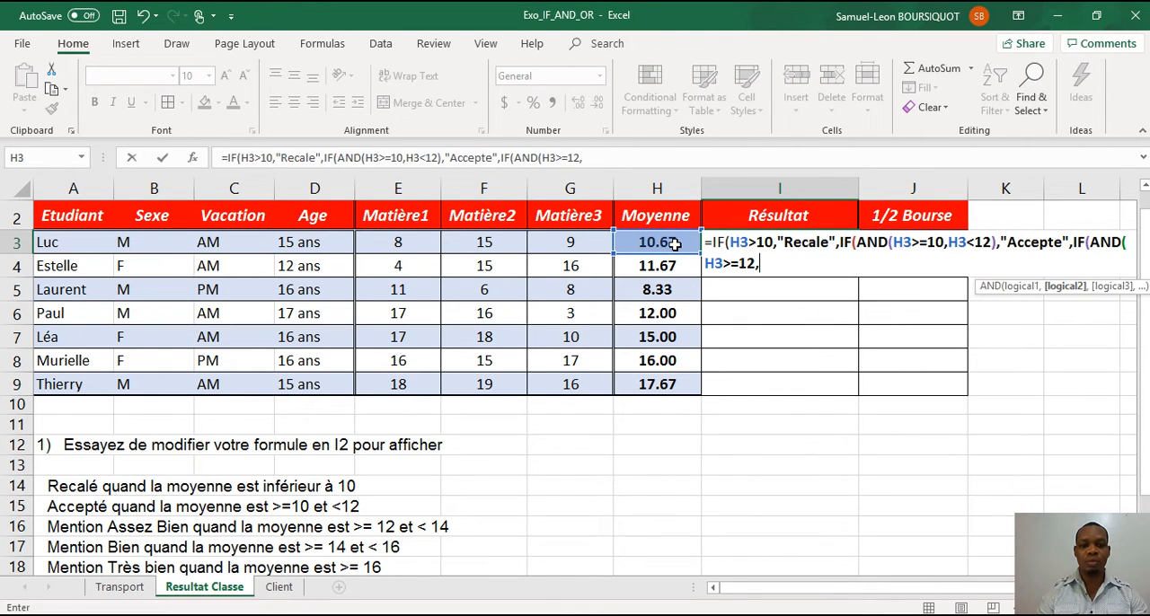
Complete the third IF's AND test with the condition H3<14 and return "Assez Bien" when it is true.
click(657, 243)
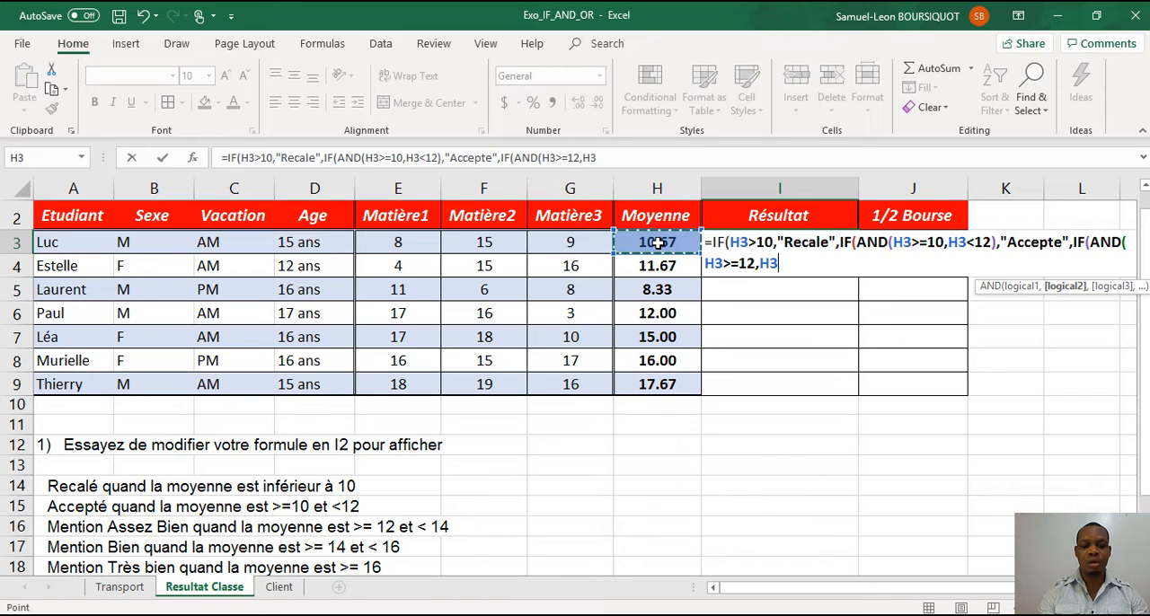
text(<14)
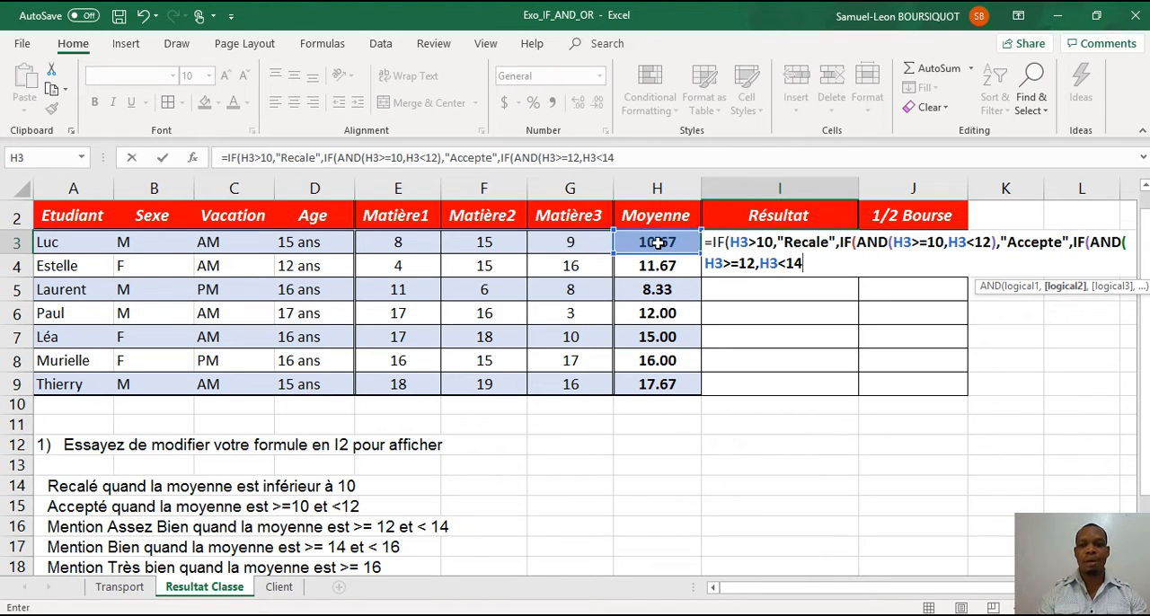
text())
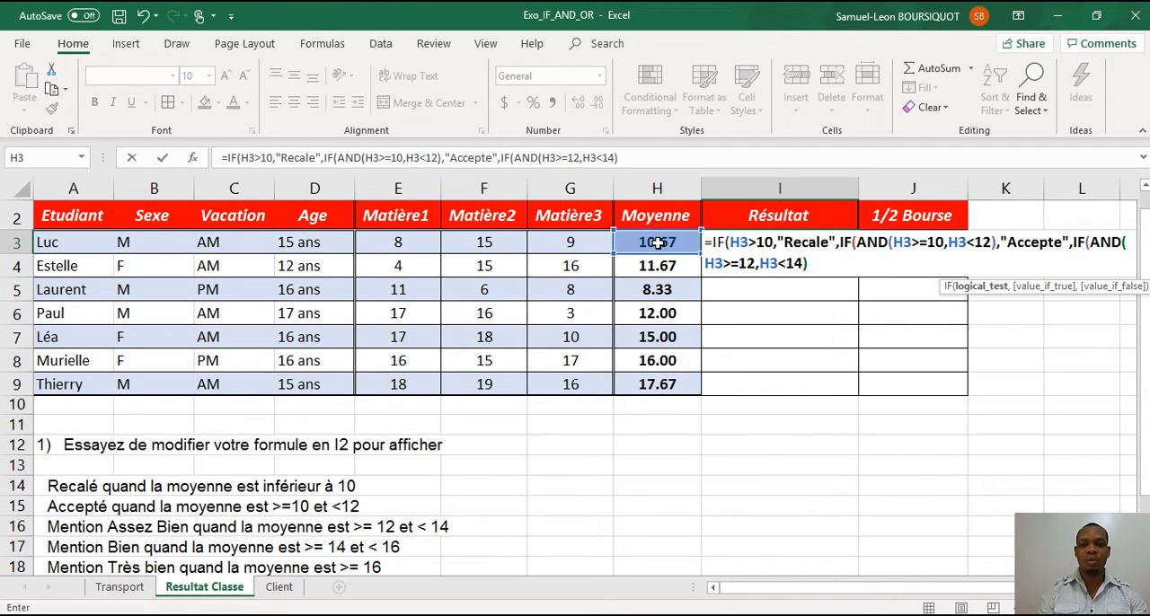
text(,)
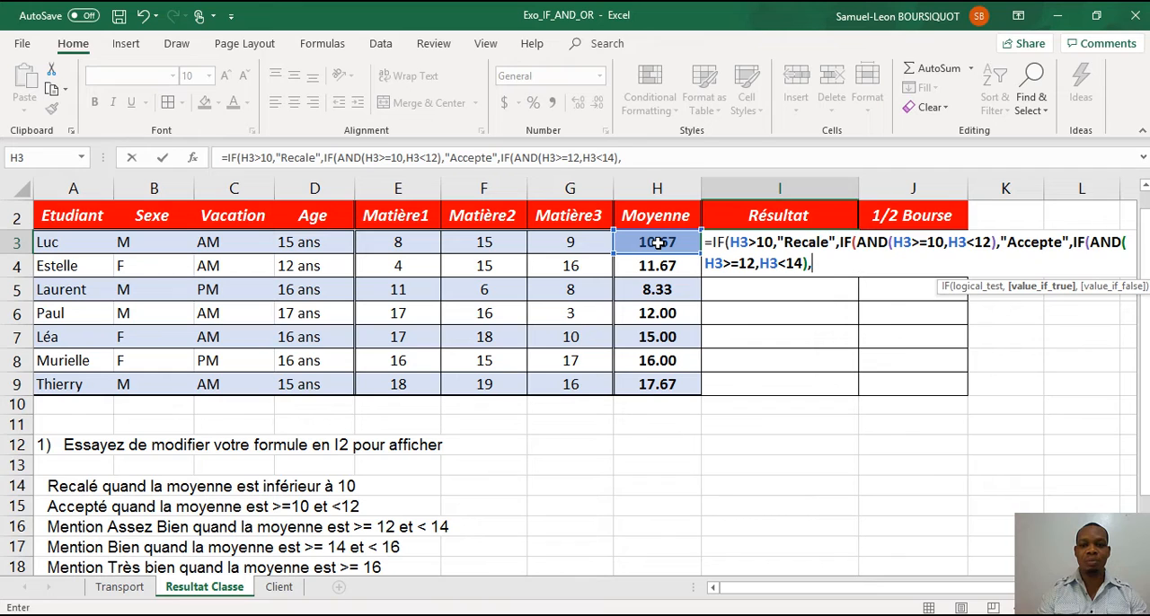
text("Asse)
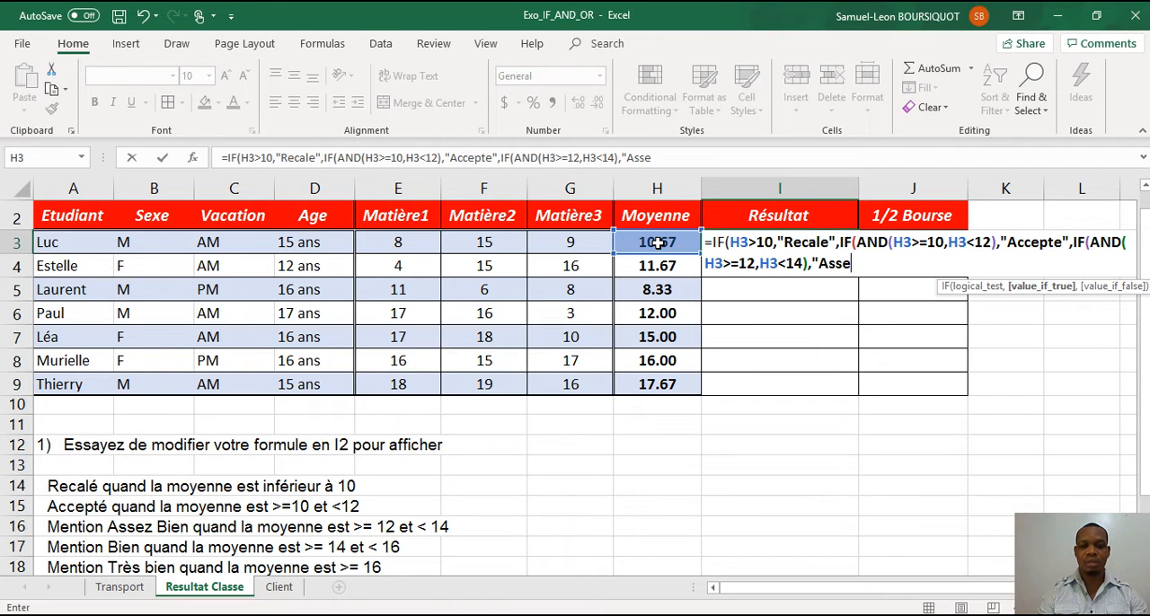
text(z BIen)
key(BackSpace)
key(BackSpace)
key(BackSpace)
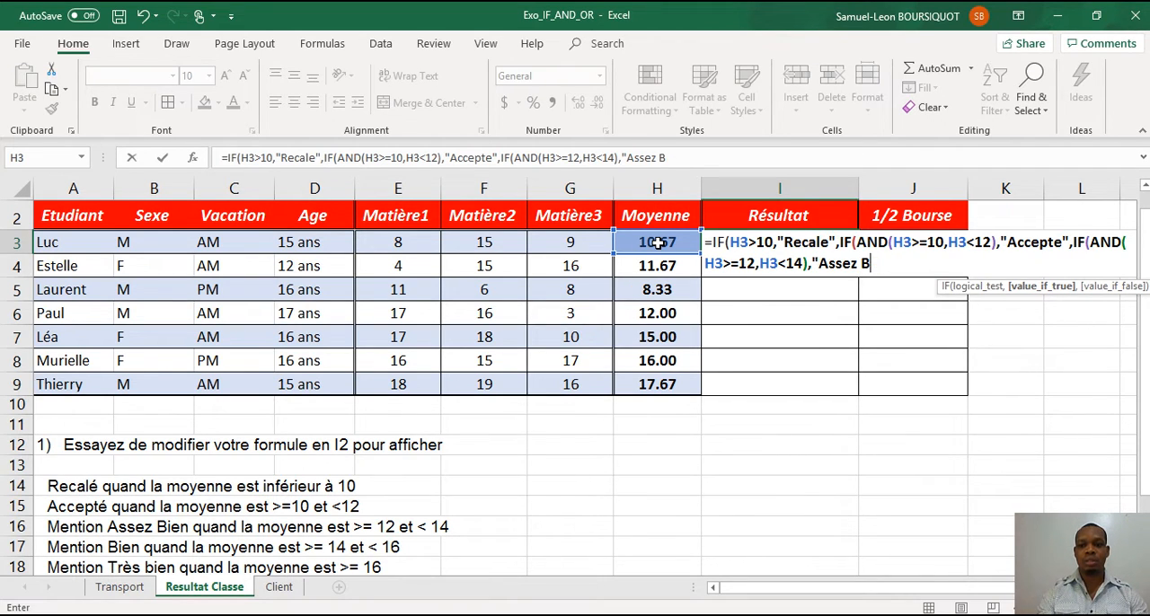
text(ien)
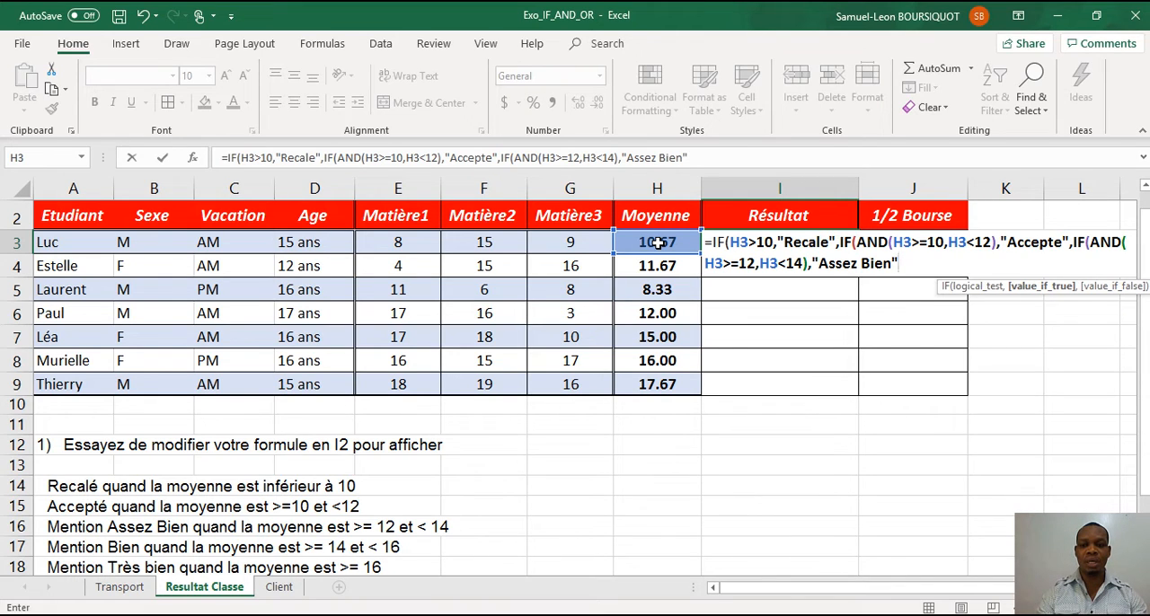
text( ,)
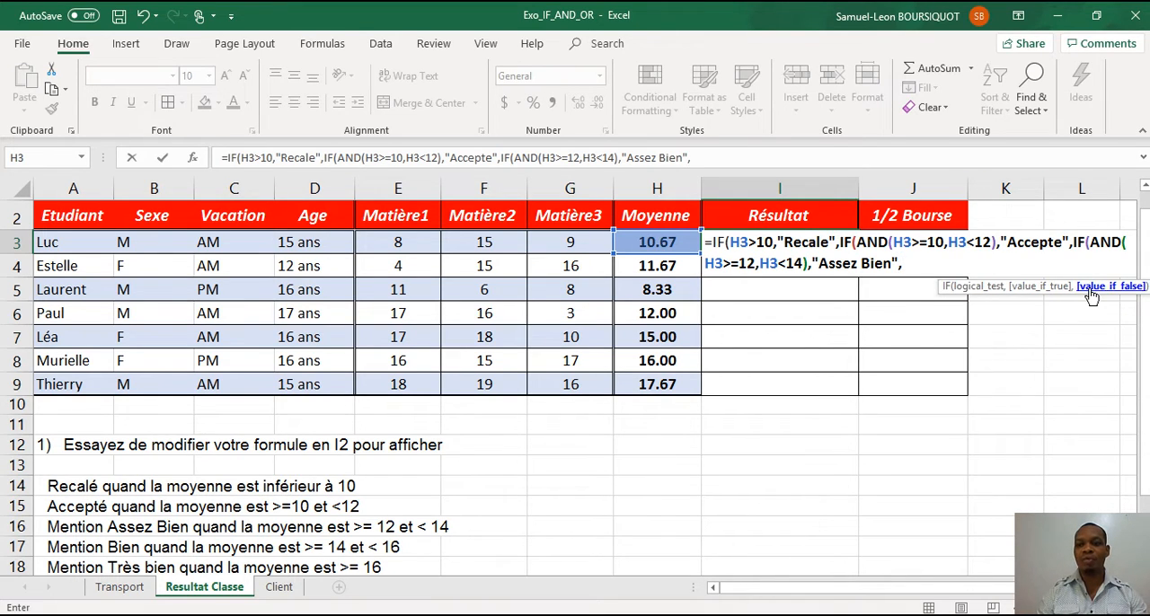
text(IF()
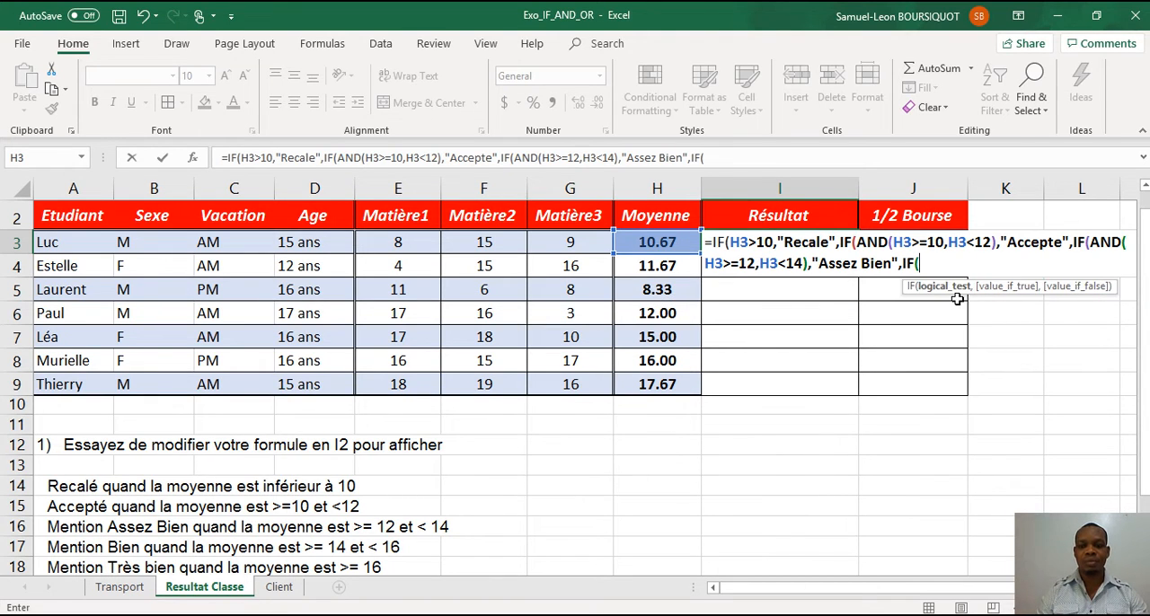
text(and)
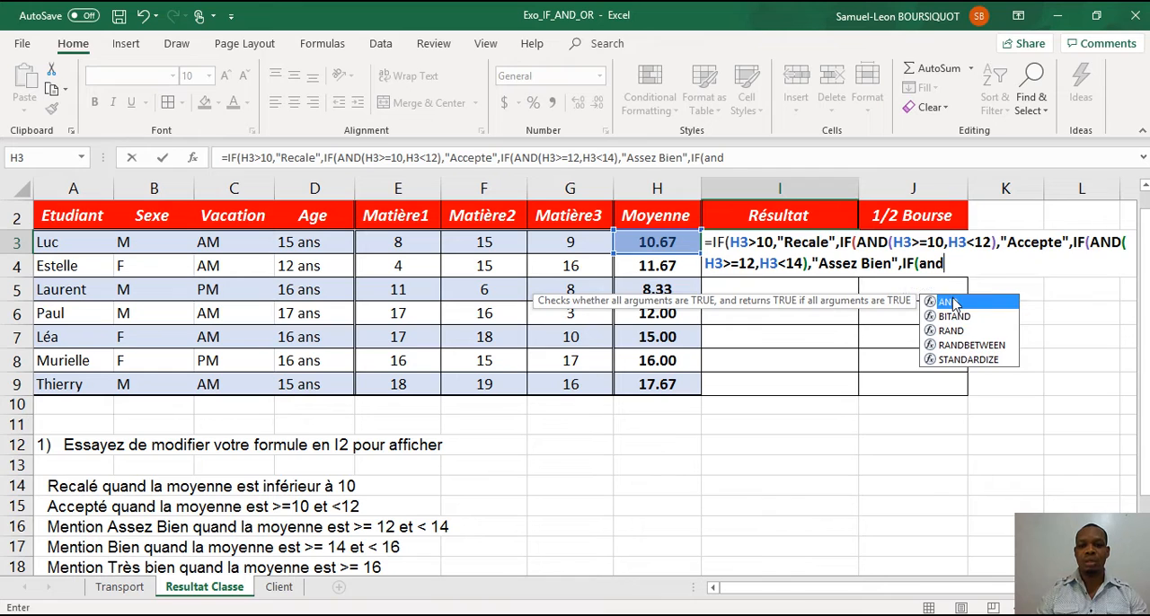
Nest a fourth IF as the value if false, using AND to test H3>=14 and H3<16.
double_click(952, 304)
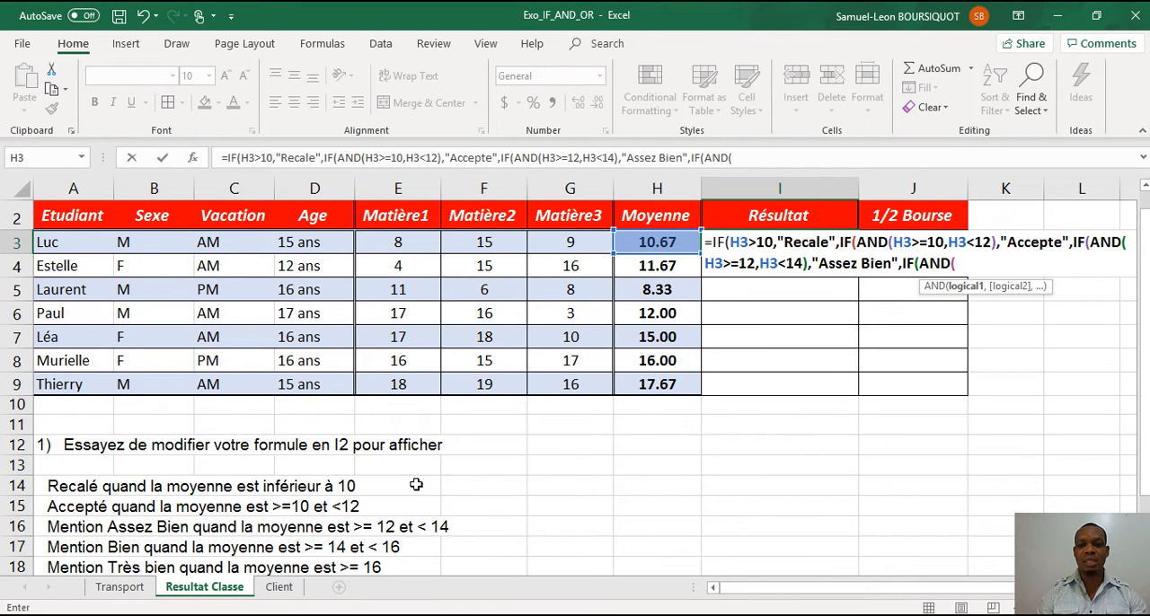
click(661, 244)
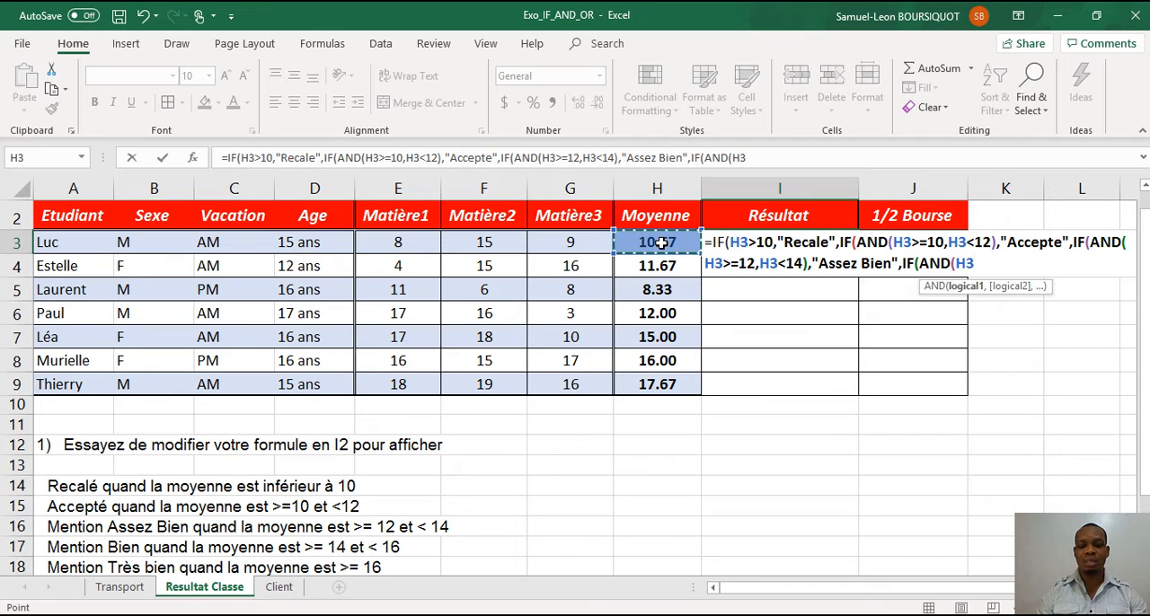
text(>=14,)
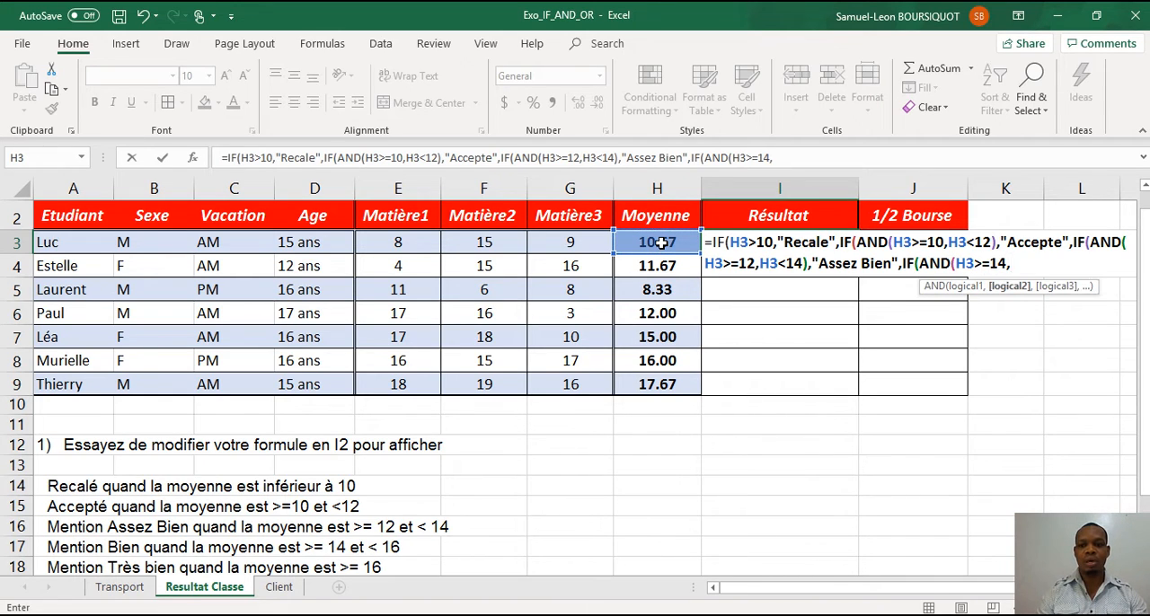
click(661, 243)
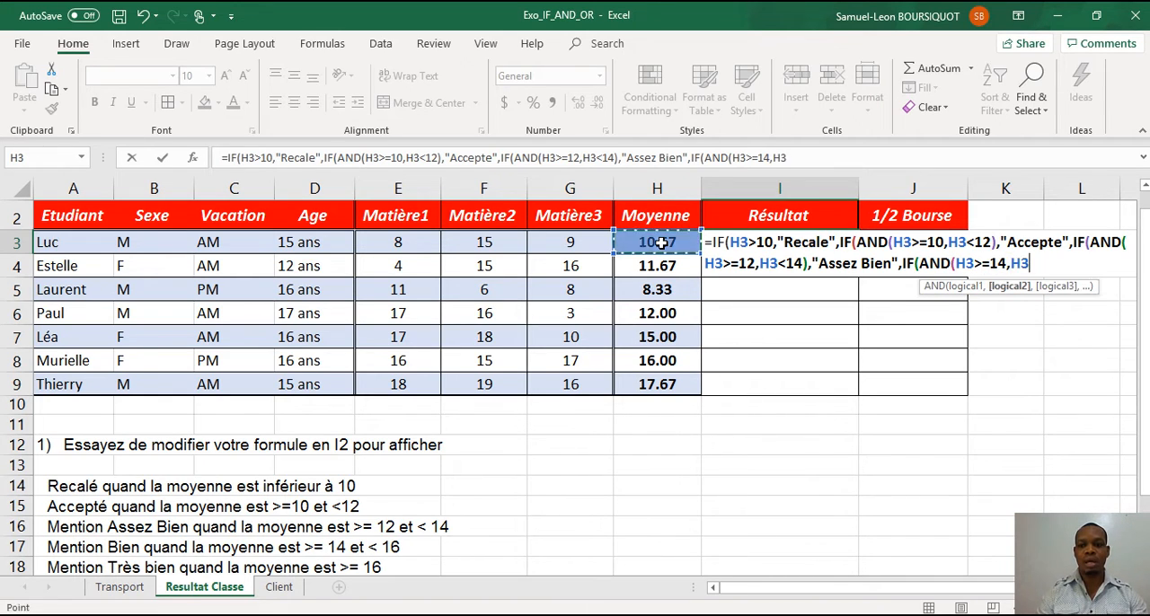
text(<1)
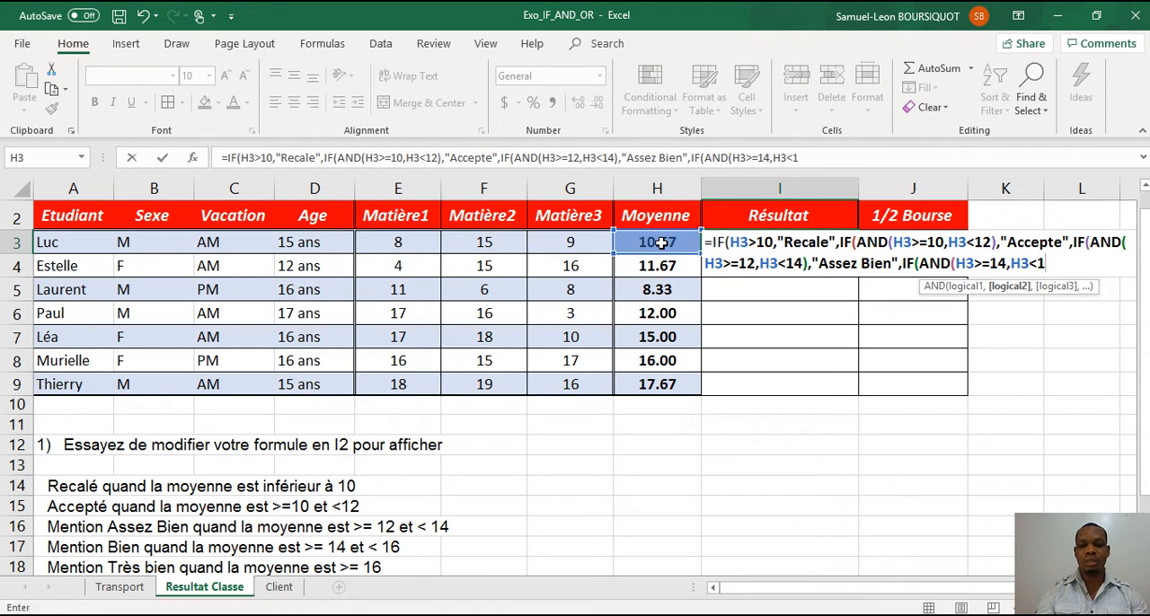
text(6))
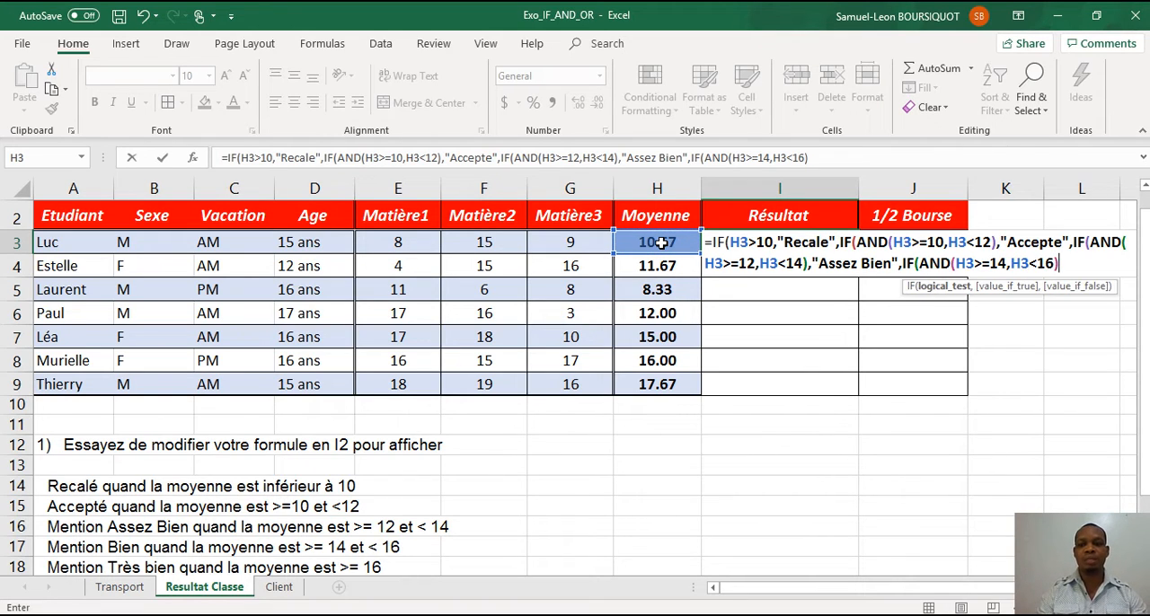
text(,)
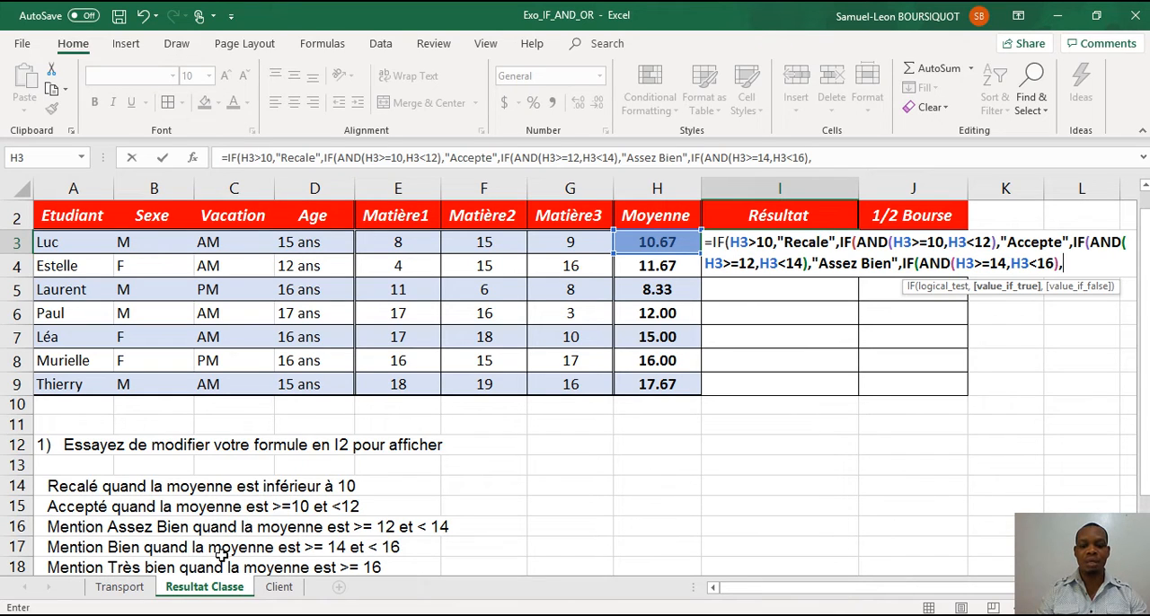
text(")
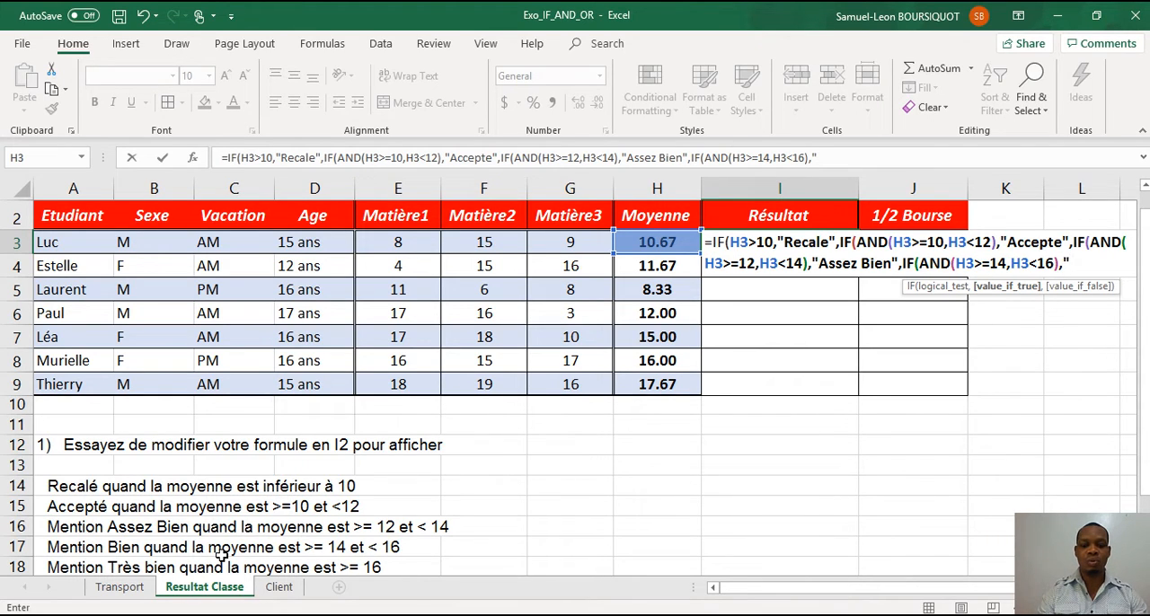
text(Bien)
Return "Bien" when the fourth IF's AND test is true.
key(BackSpace)
key(BackSpace)
key(BackSpace)
text(ien)
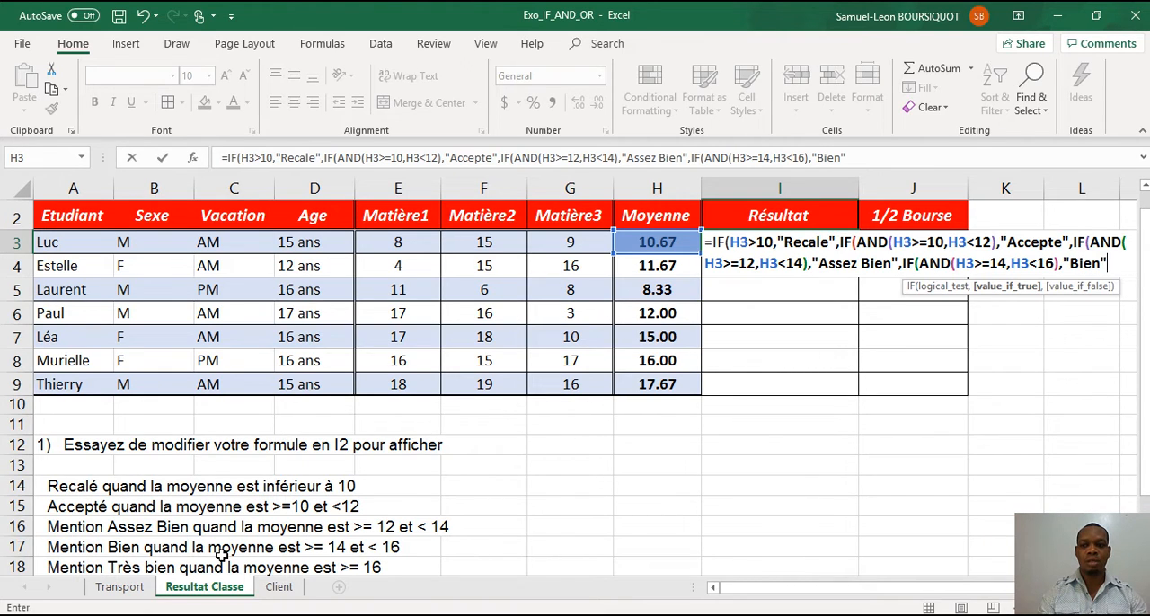
text(",)
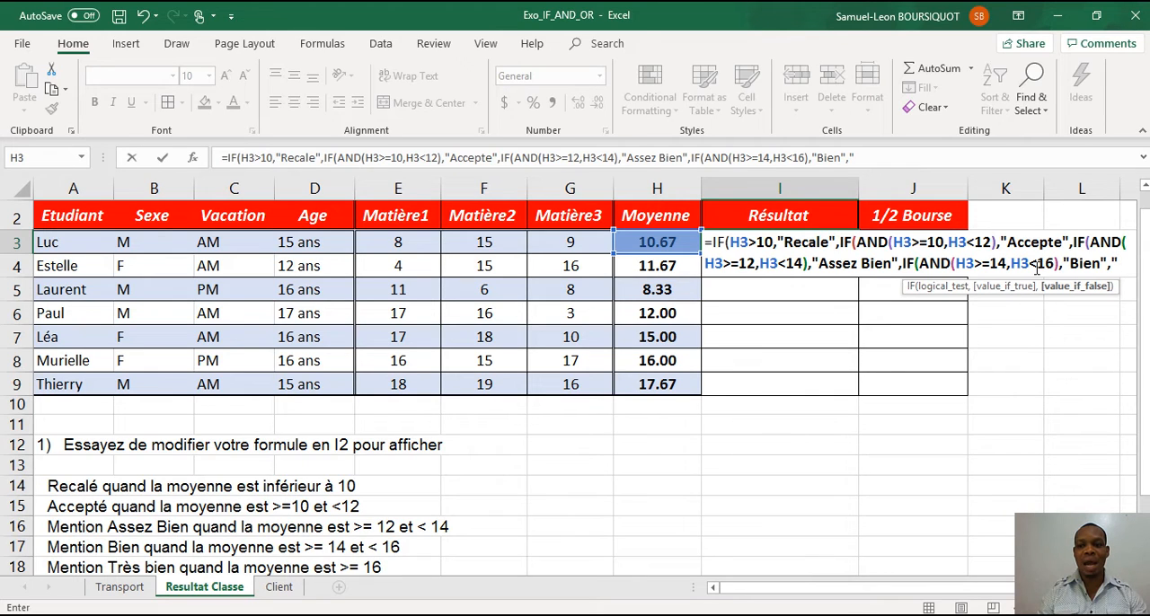
Return "Tres Bien" as the final value if false, close all four IF functions and enter the formula in I3.
text(Tres)
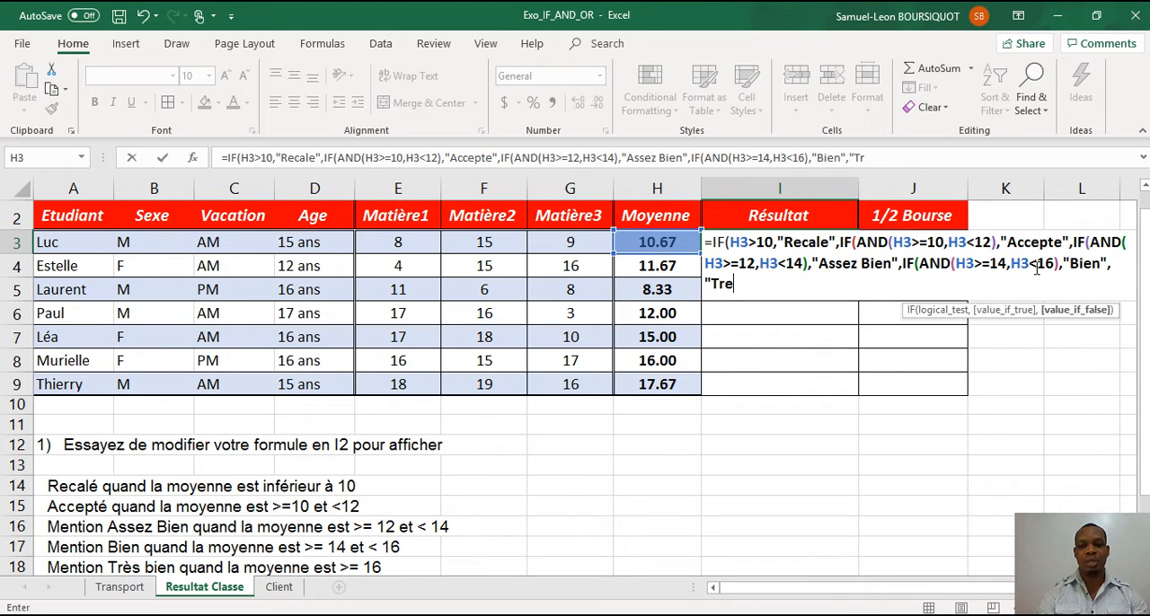
text( Bine)
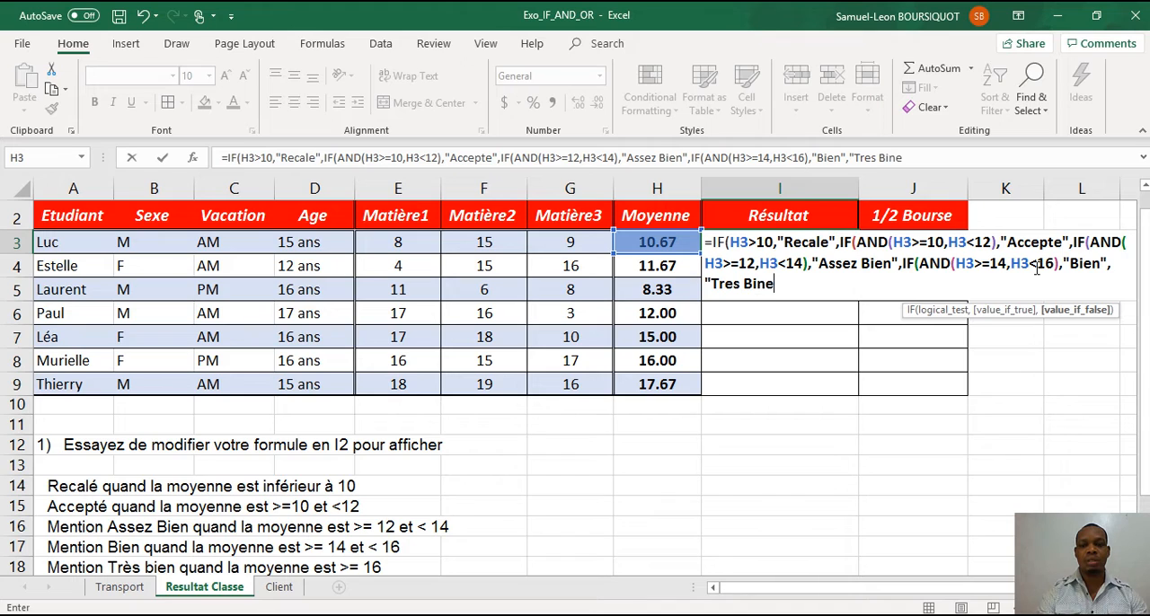
key(BackSpace)
key(BackSpace)
text(en"))
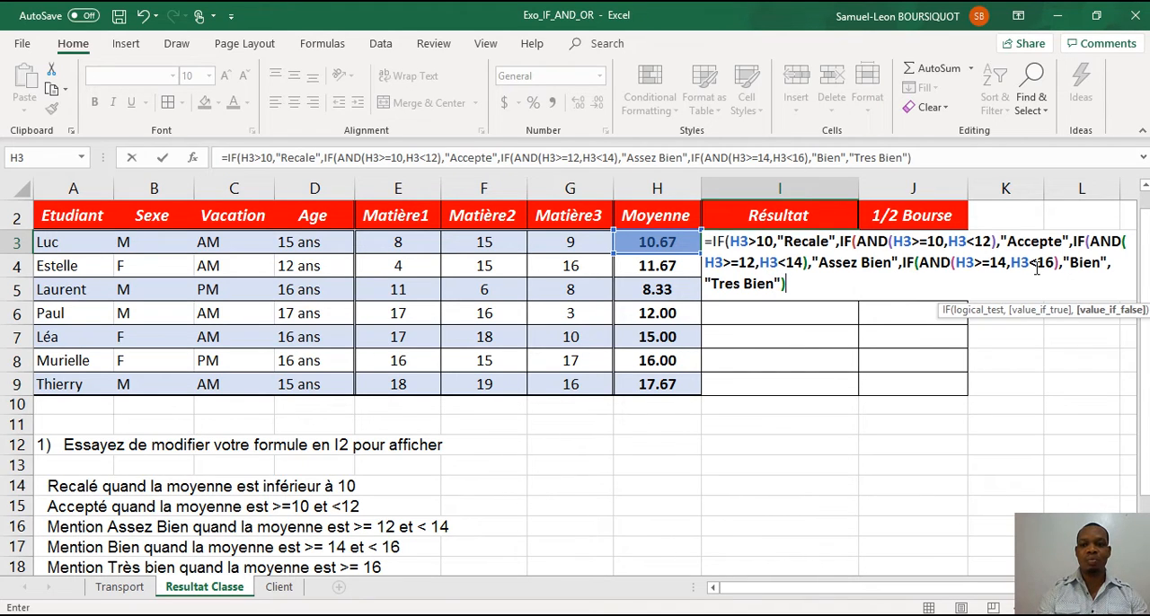
text())
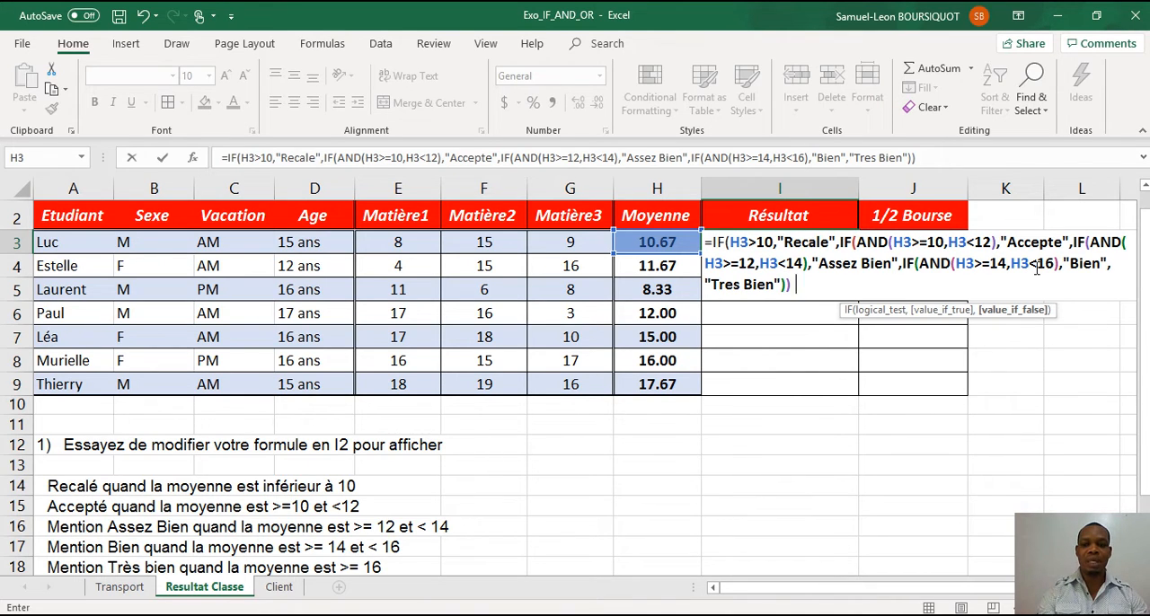
text())
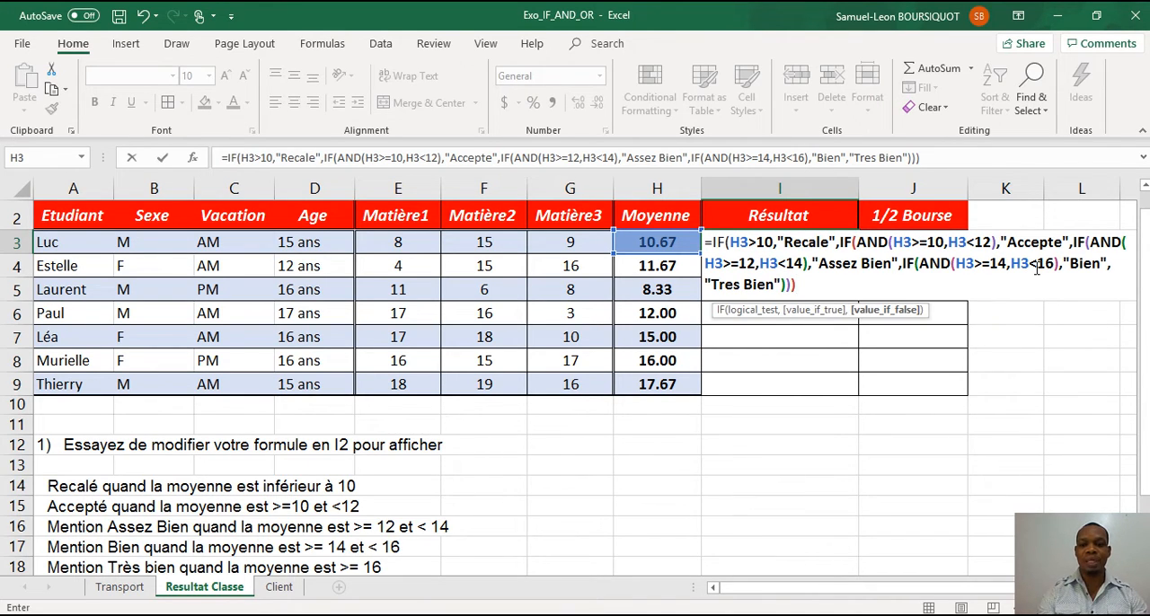
text())
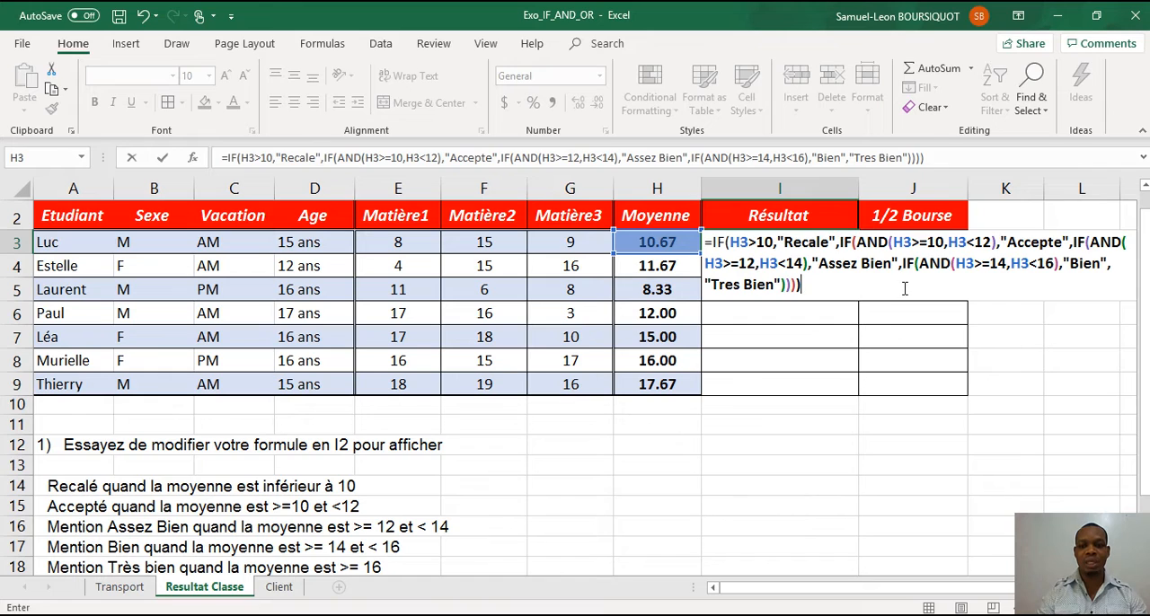
key(ctrl+Return)
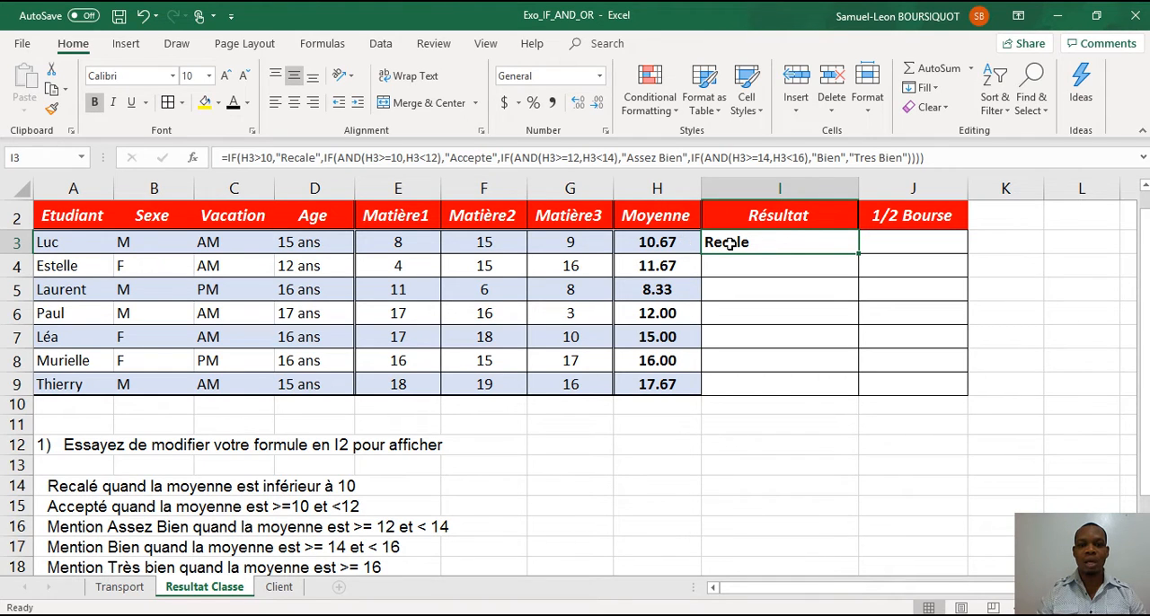
Change the first IF test in I3 to H3<10 and copy the corrected formula down the Résultat column through I9.
click(264, 158)
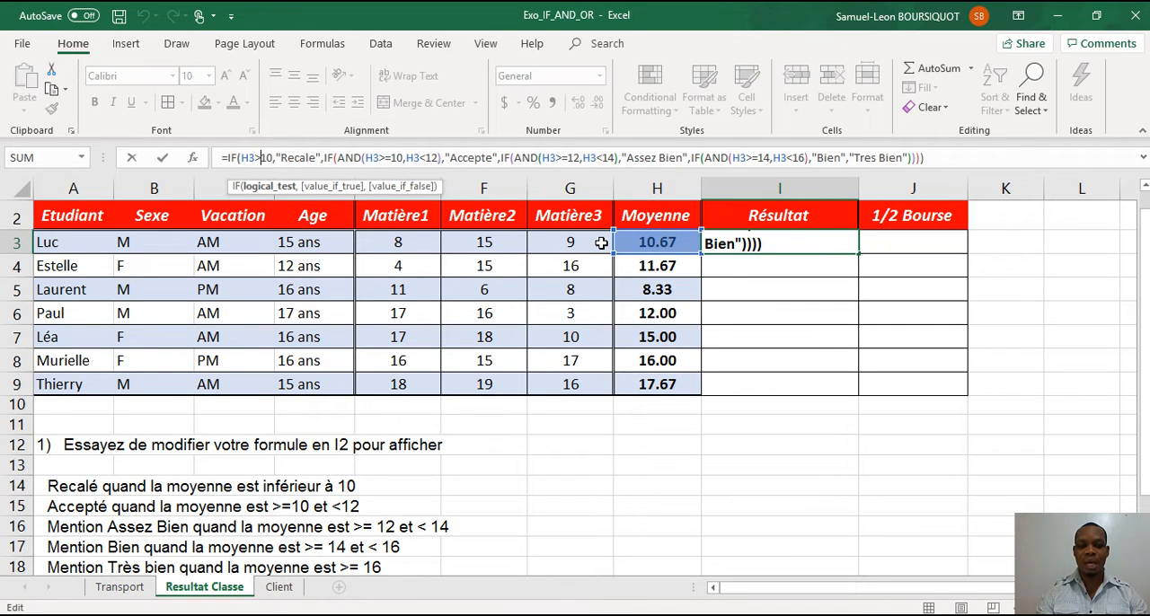
key(BackSpace)
text(<)
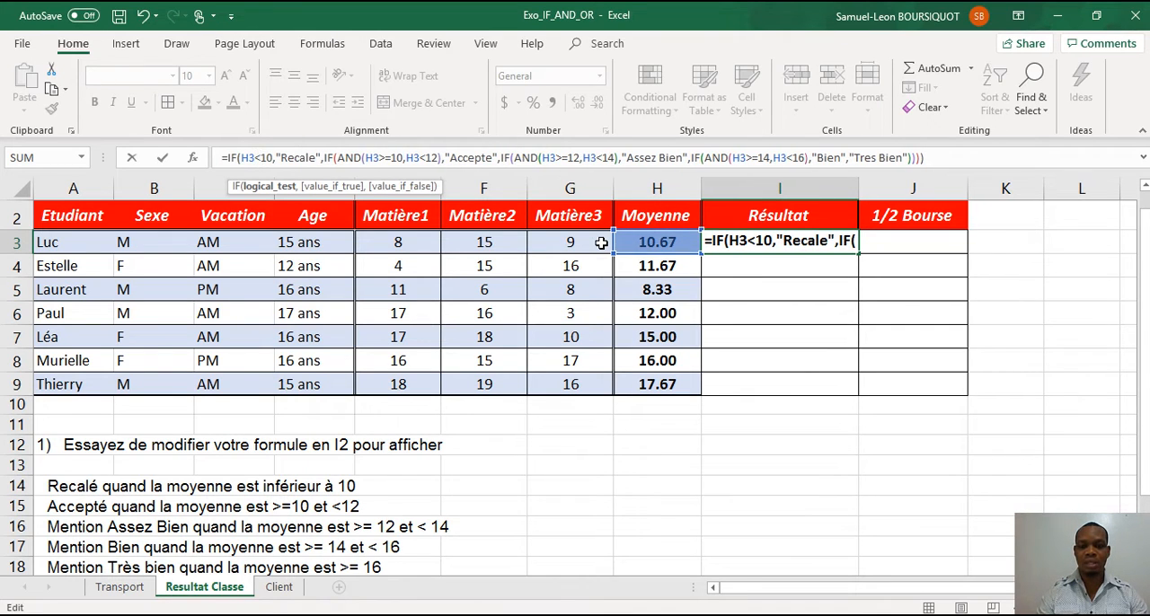
key(Return)
key(Up)
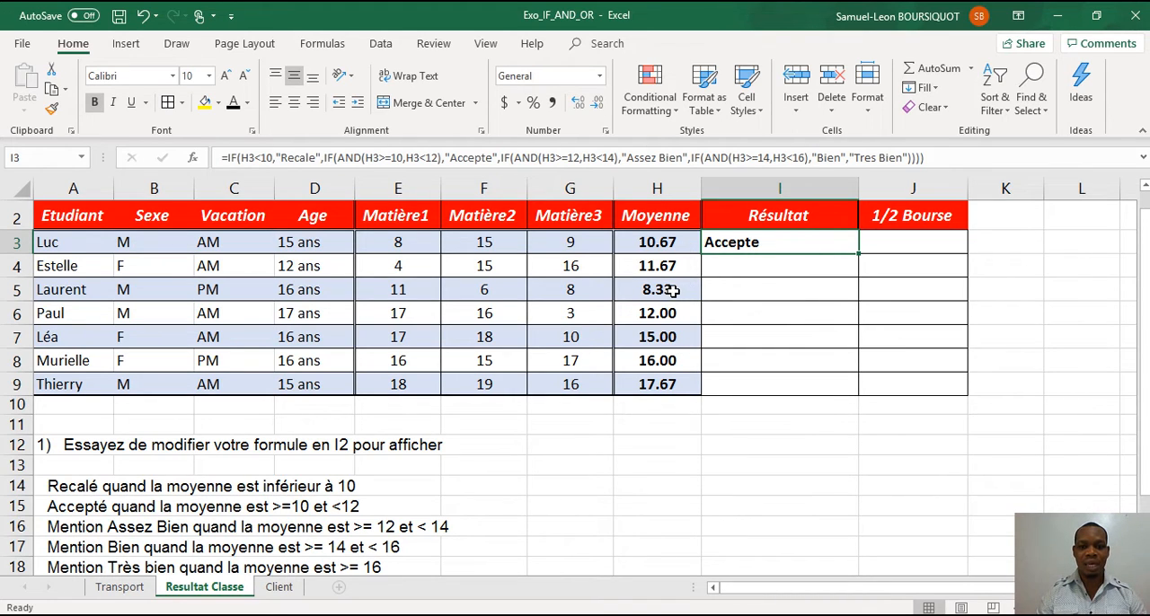
drag(860, 255, 853, 397)
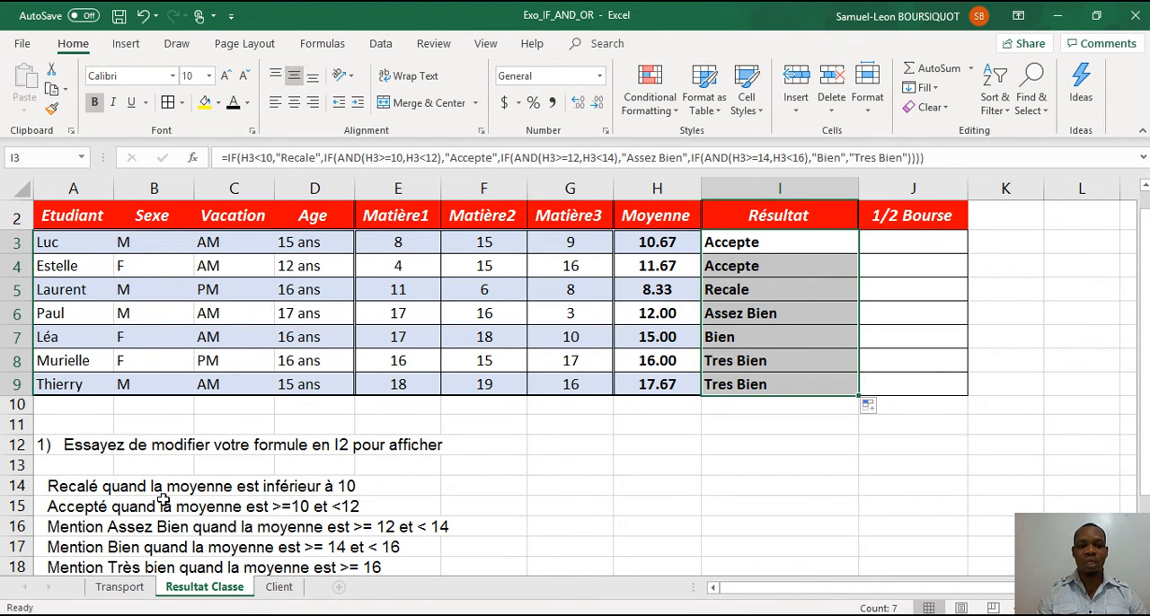
click(735, 289)
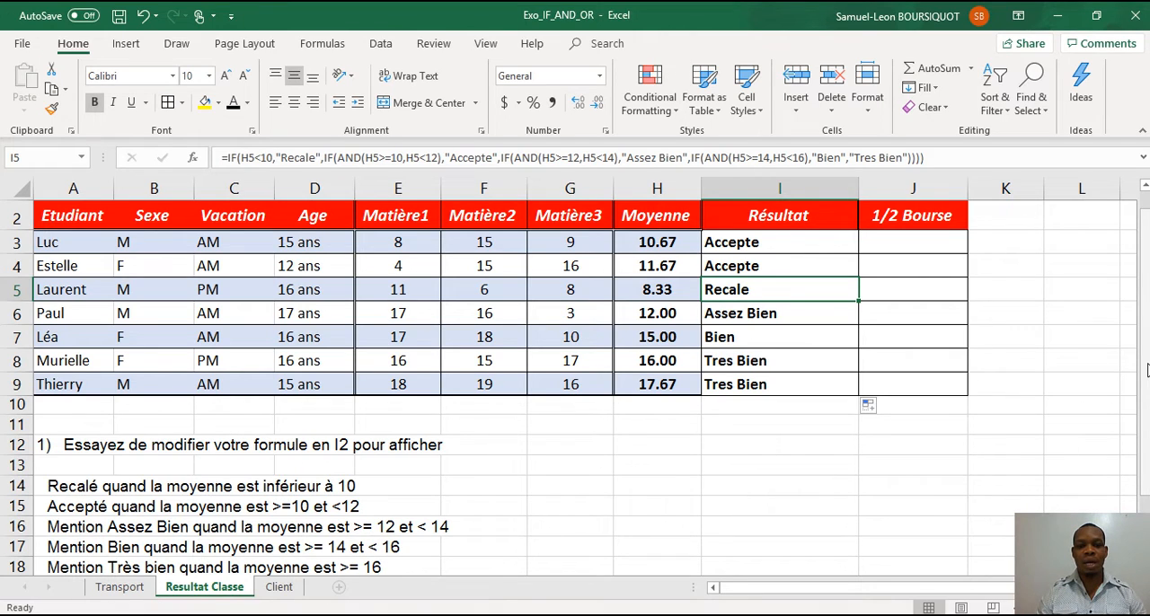
Start an IF formula in J3 of the 1/2 Bourse column, with an AND test whose first condition is C3="AM".
drag(1146, 371, 1133, 454)
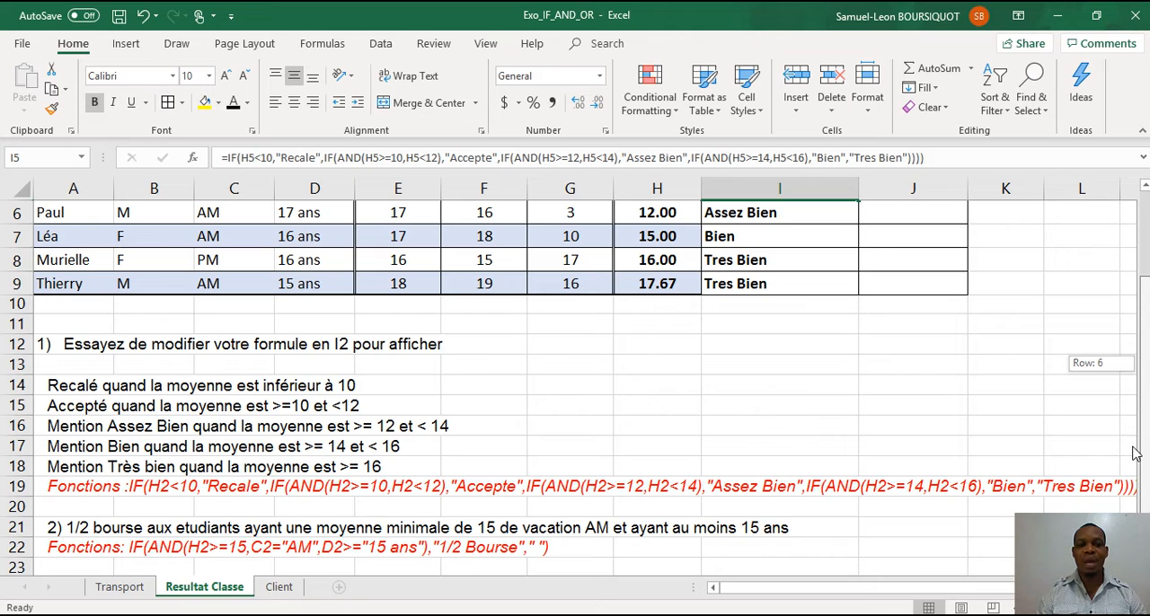
drag(1133, 453, 1134, 335)
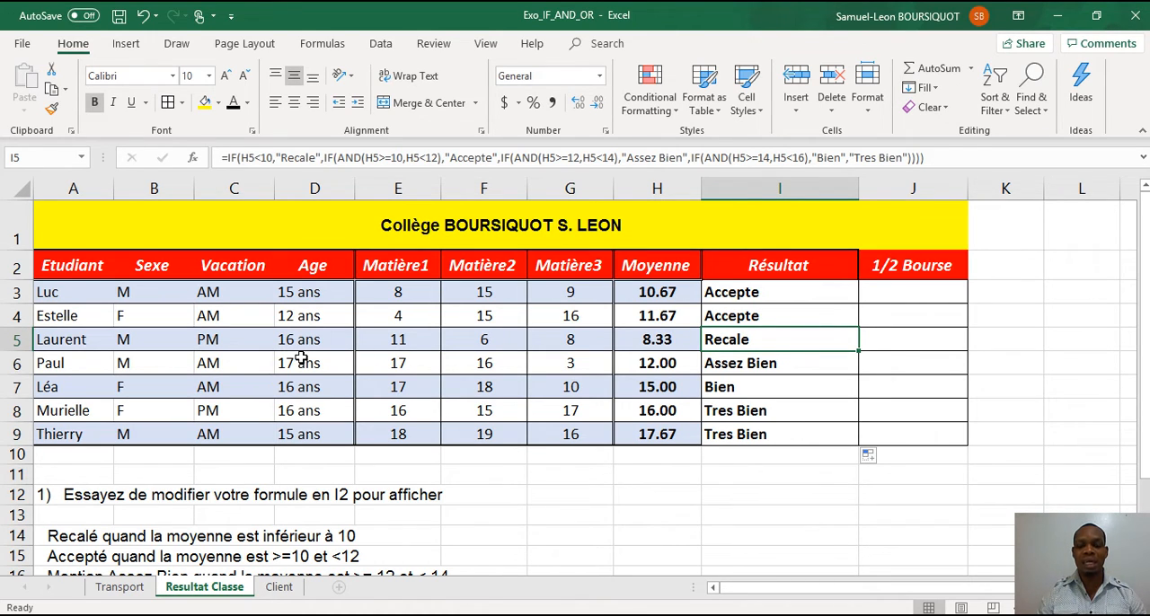
click(893, 294)
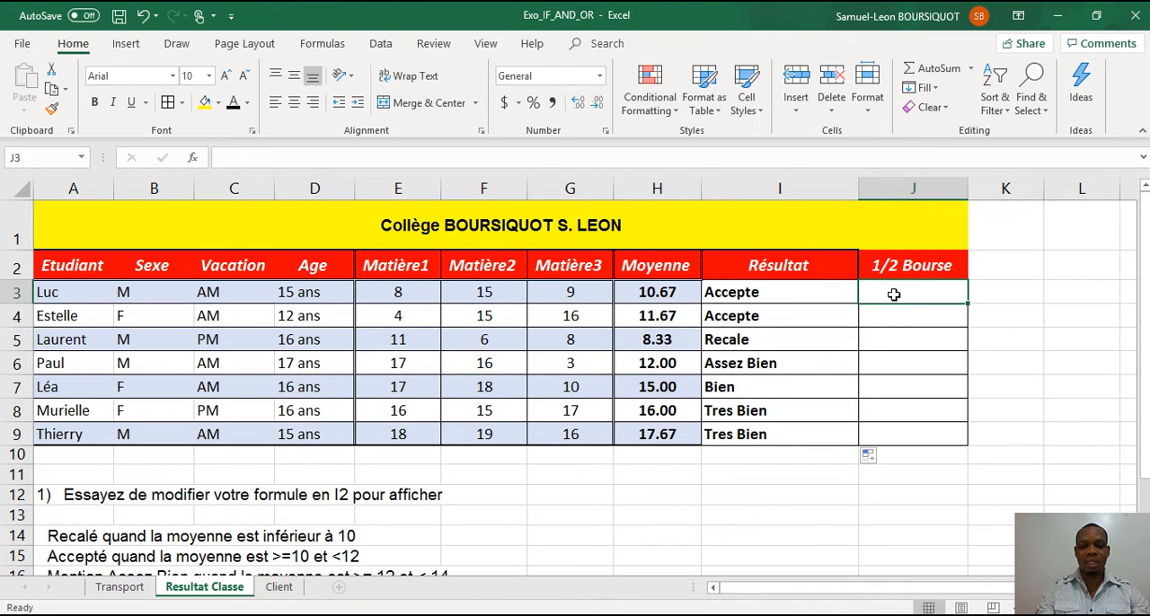
text(=if)
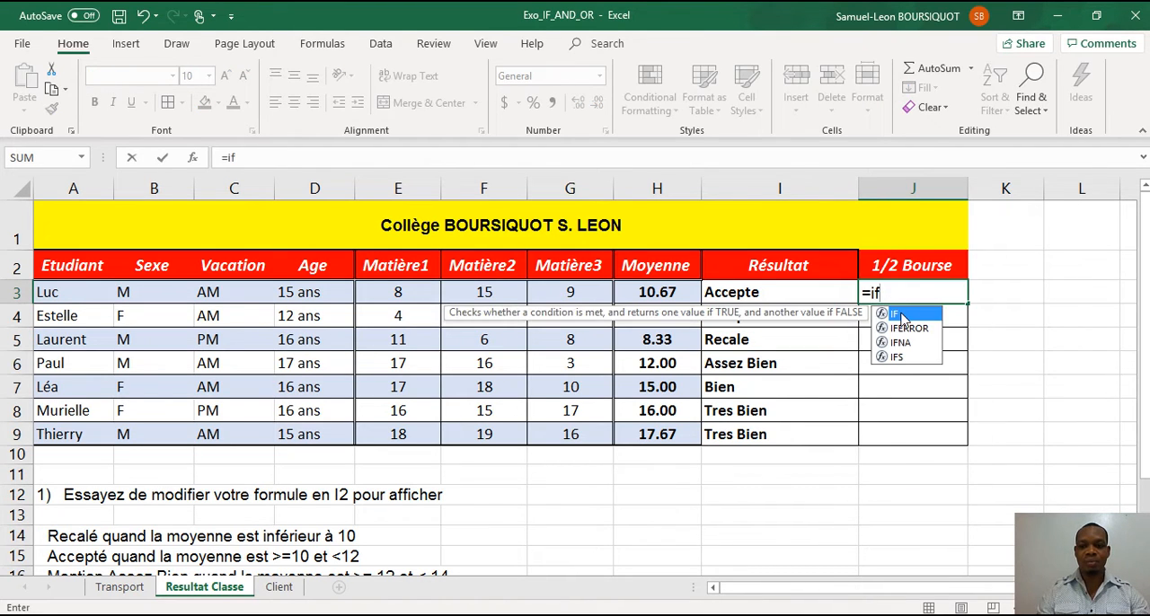
double_click(901, 315)
text(and)
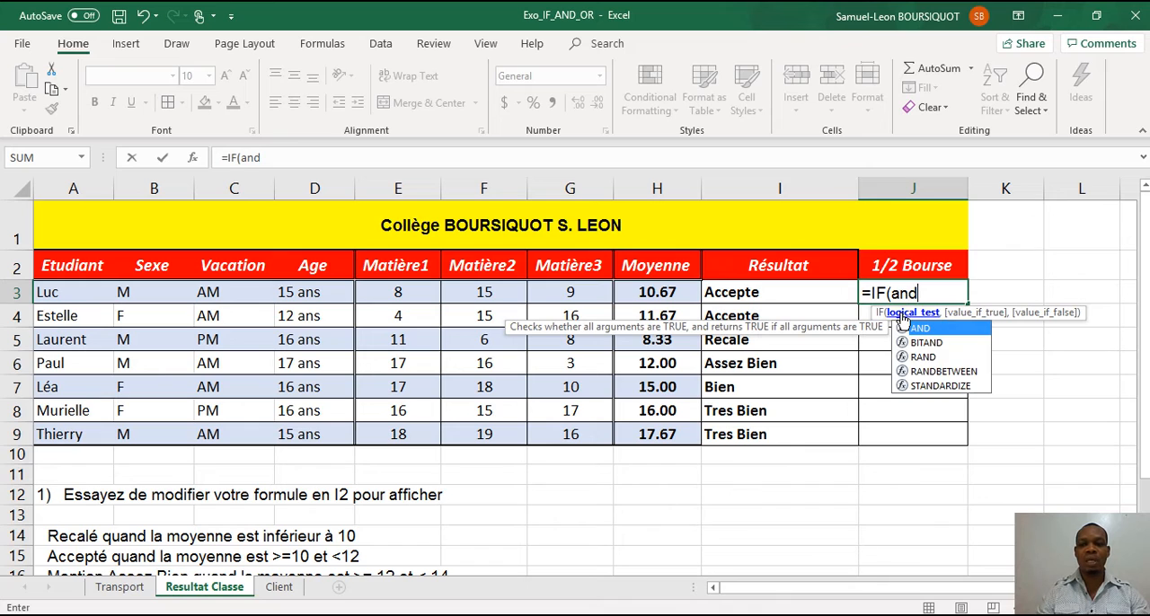
double_click(918, 329)
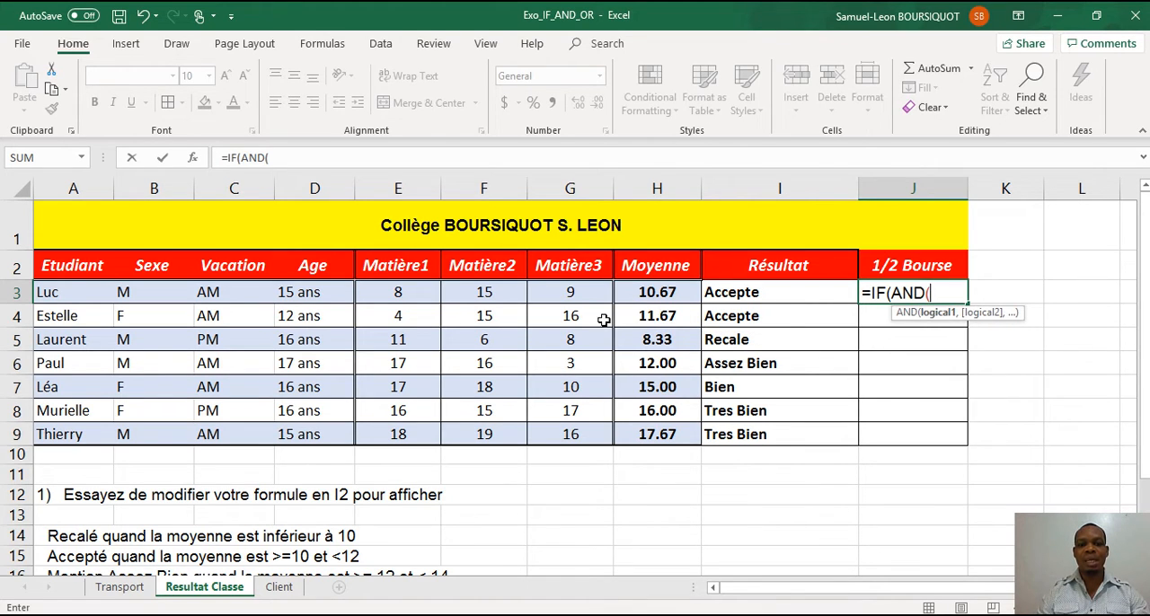
click(234, 294)
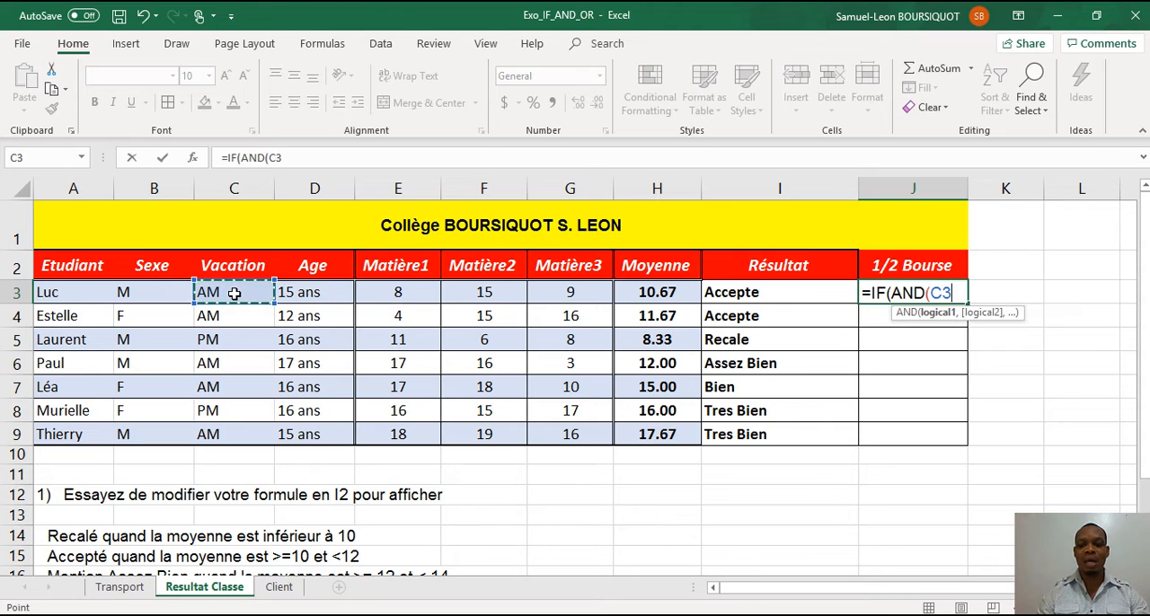
text(="AM)
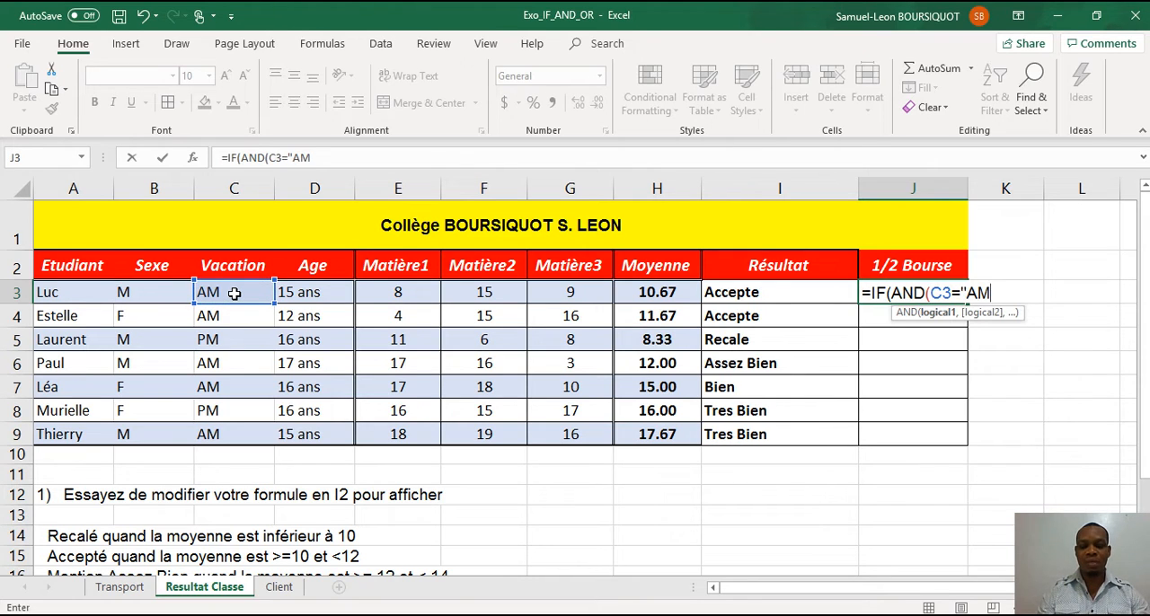
text(",)
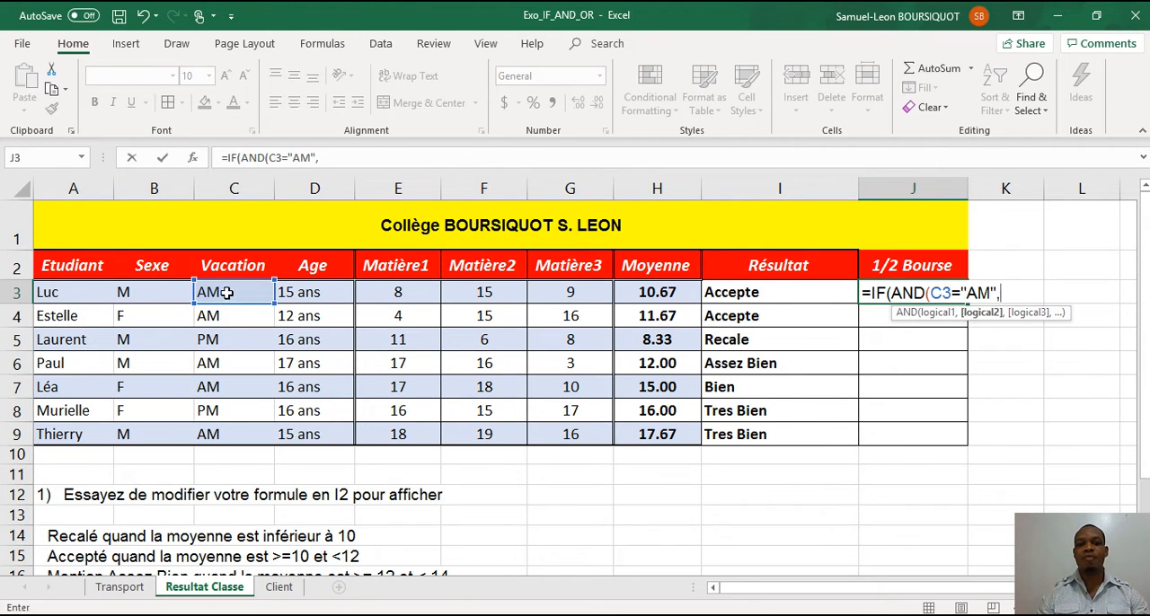
Add D3="15 ans" as the second condition of the AND test.
click(305, 293)
text(=")
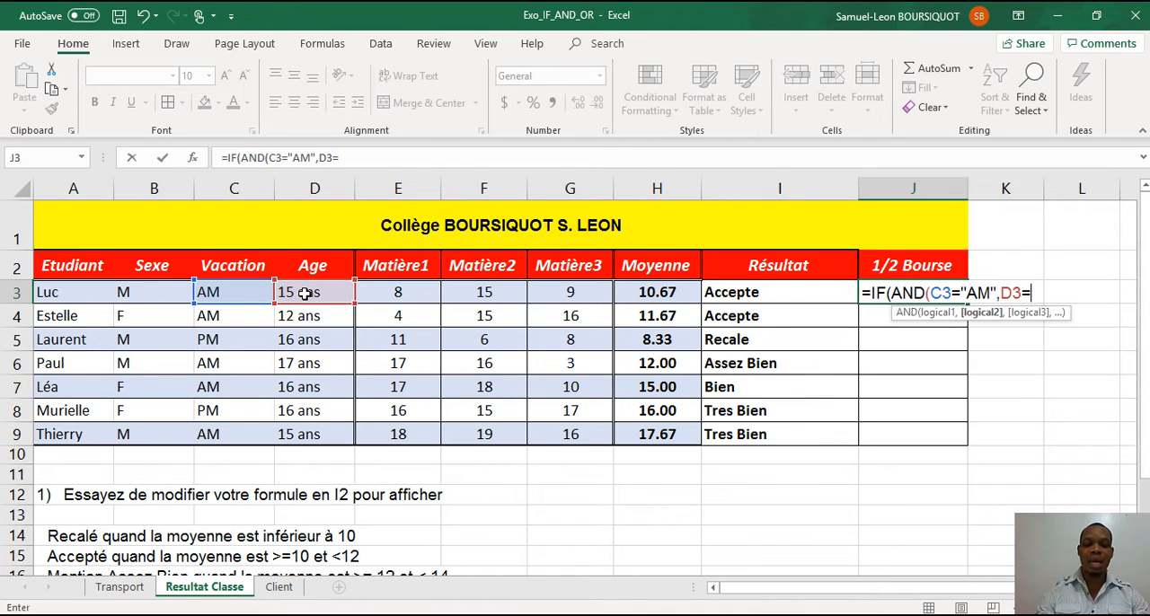
text(15)
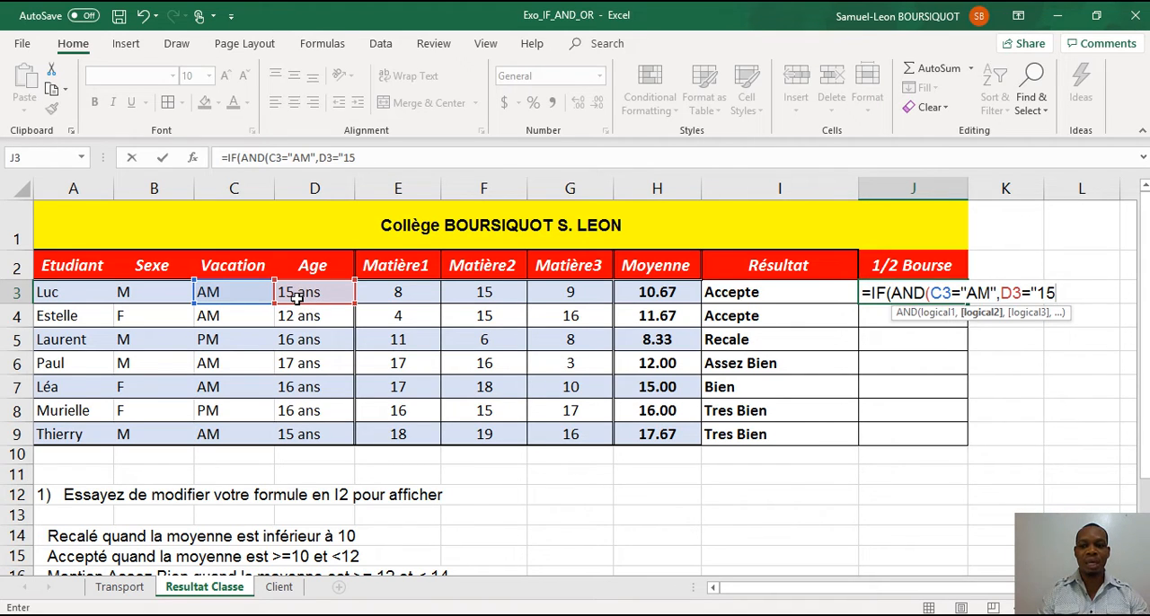
text(ans)
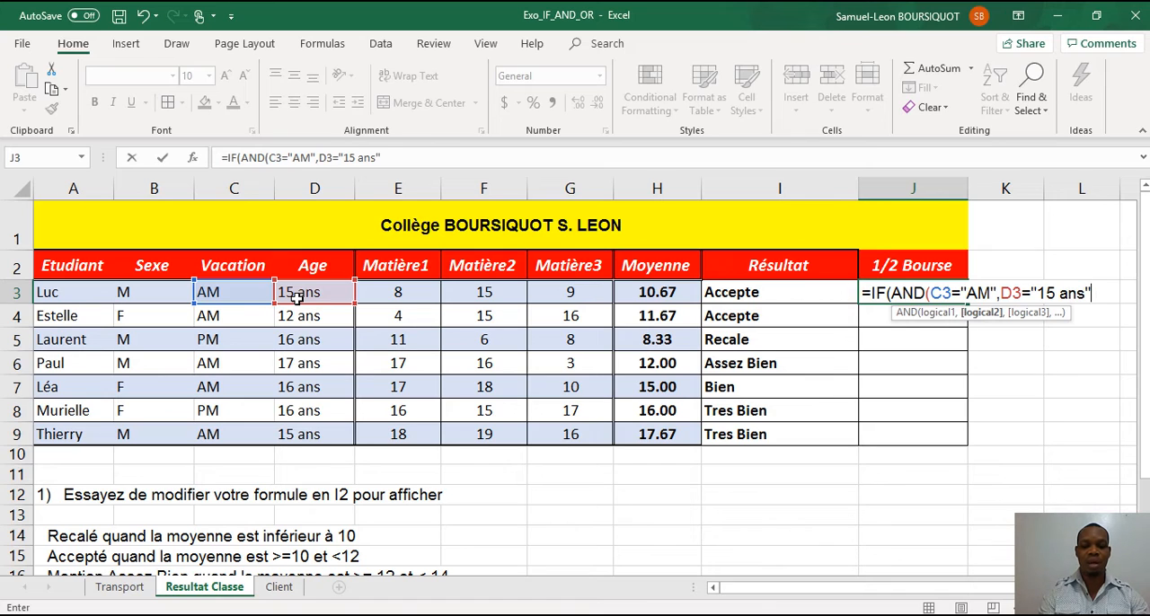
text(",)
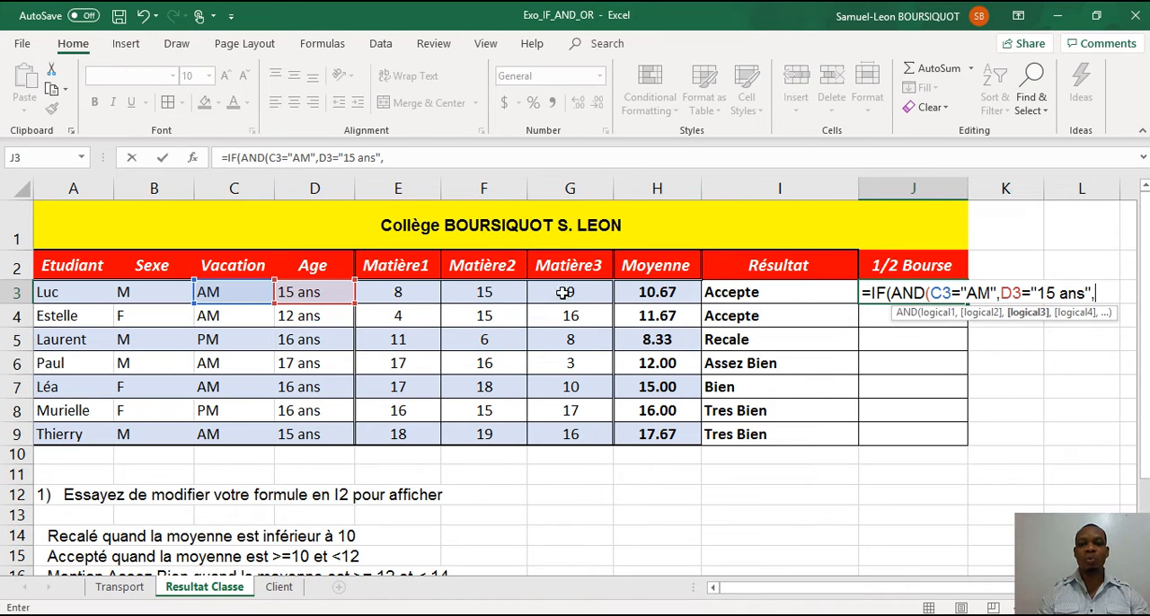
Add H3>=15 as the third condition on the average and close the AND test.
click(644, 292)
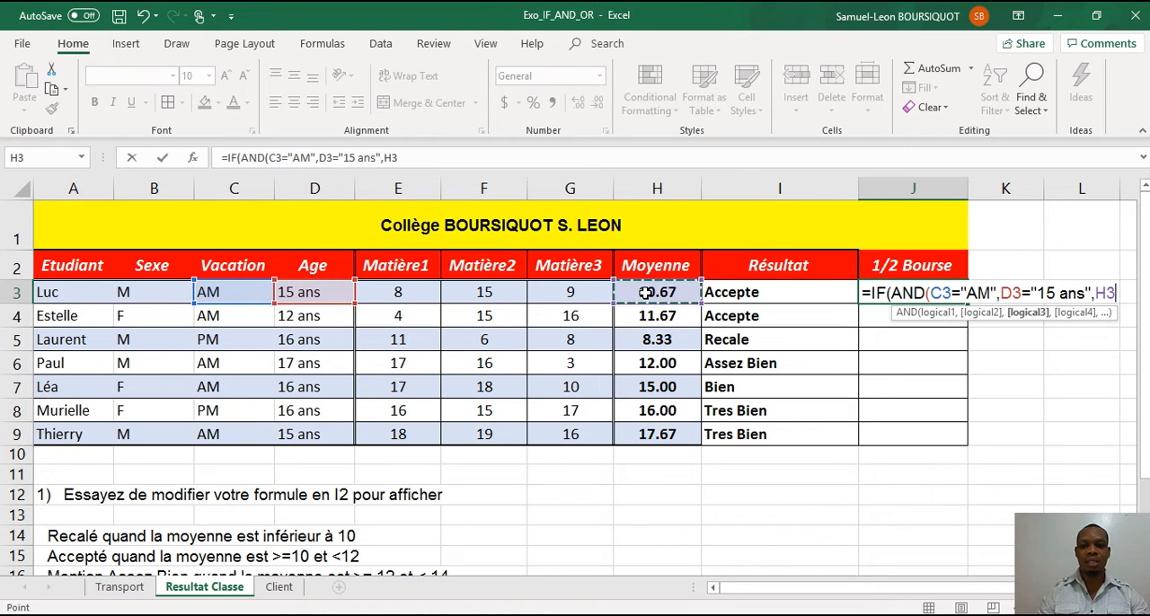
text(>)
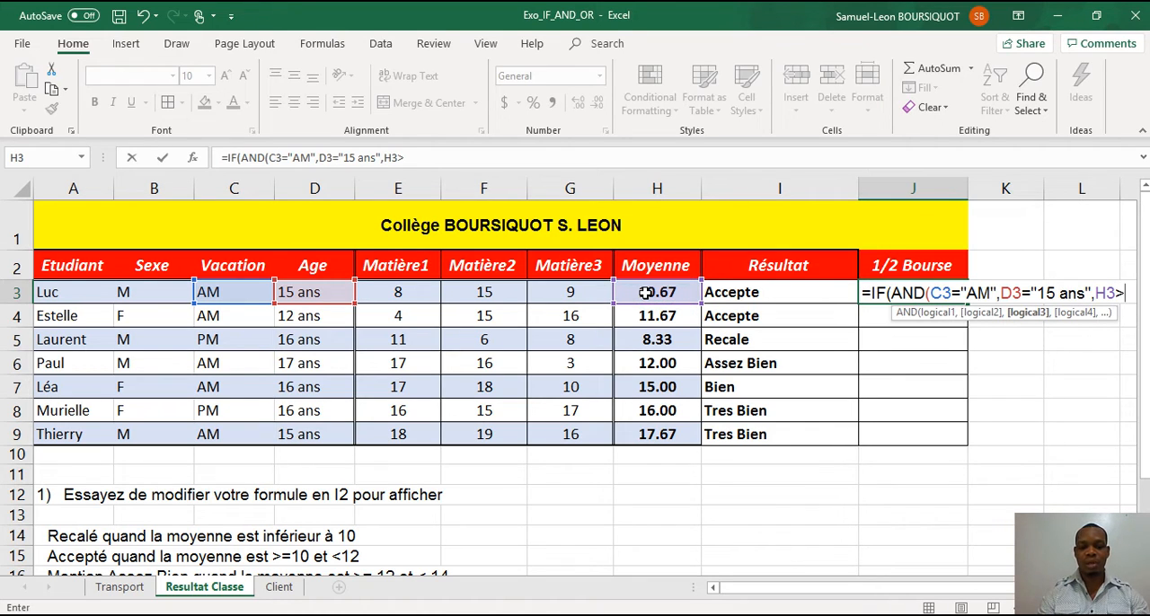
text(15)
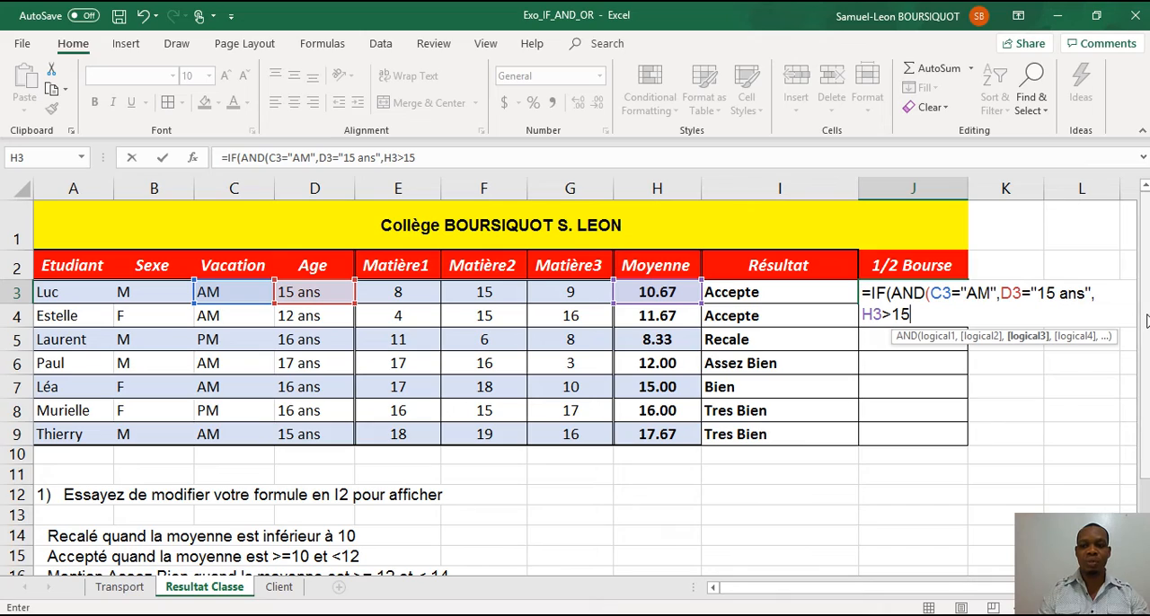
drag(1147, 320, 1146, 249)
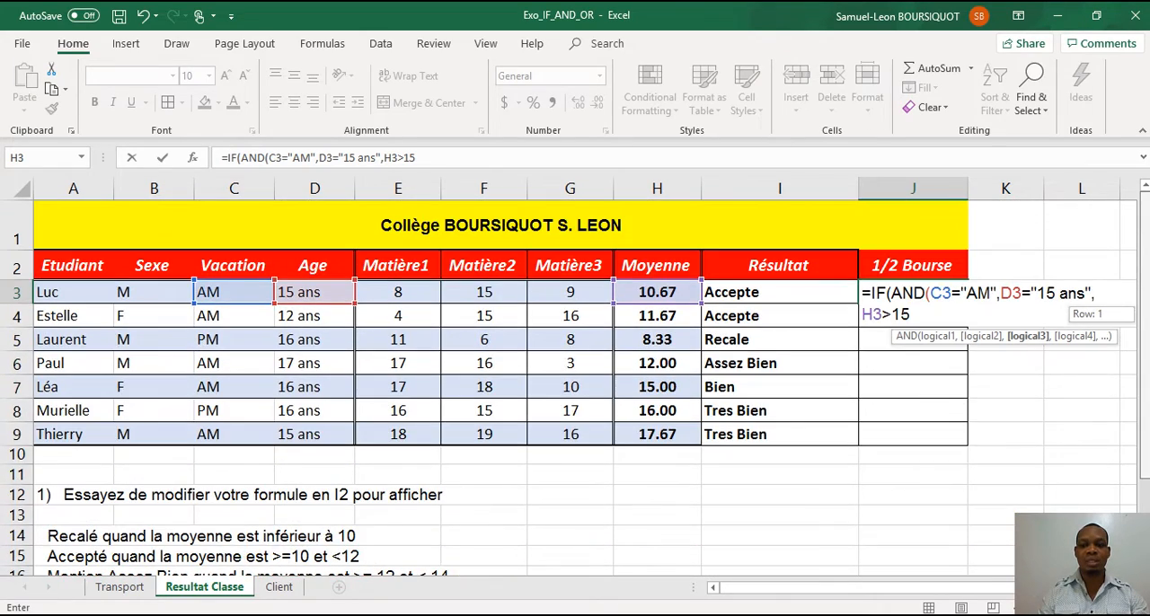
click(891, 313)
text(=15)
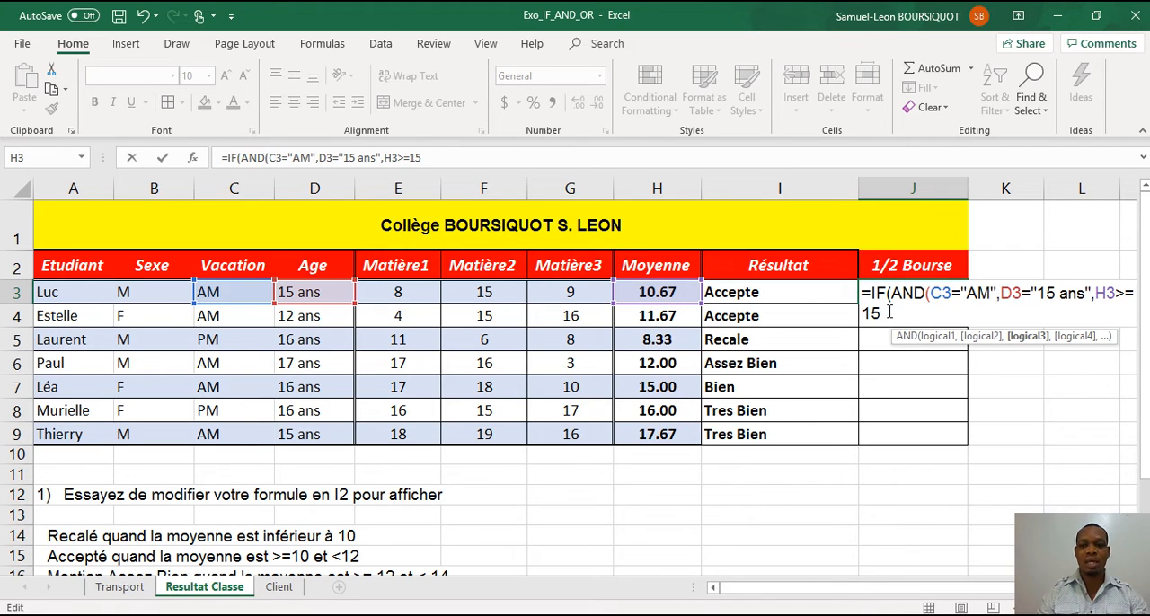
text())
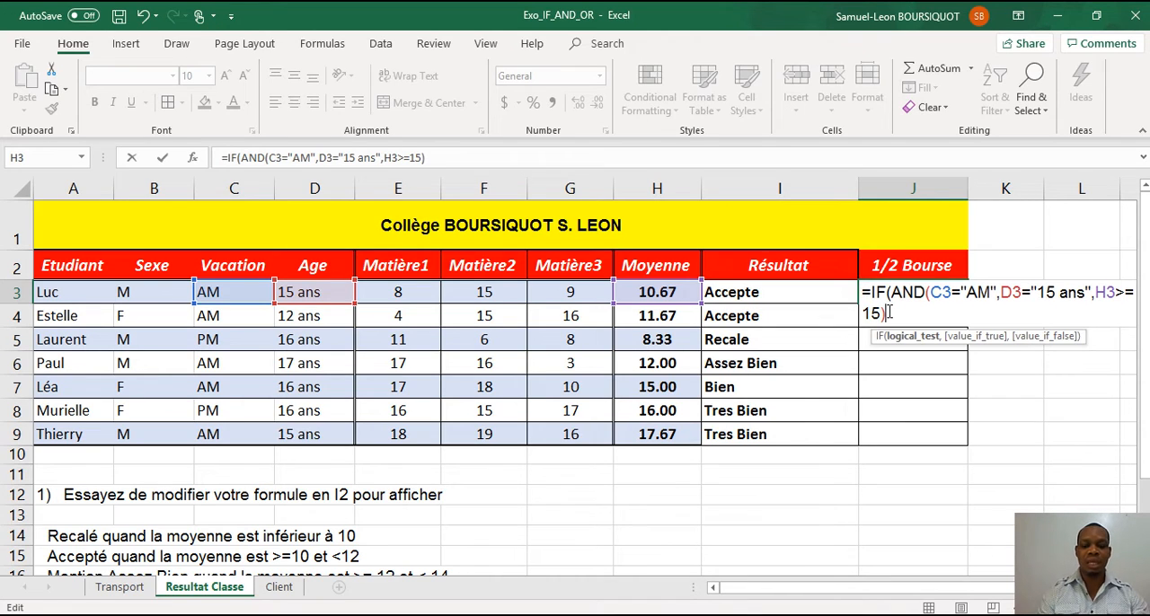
text(,"1/2)
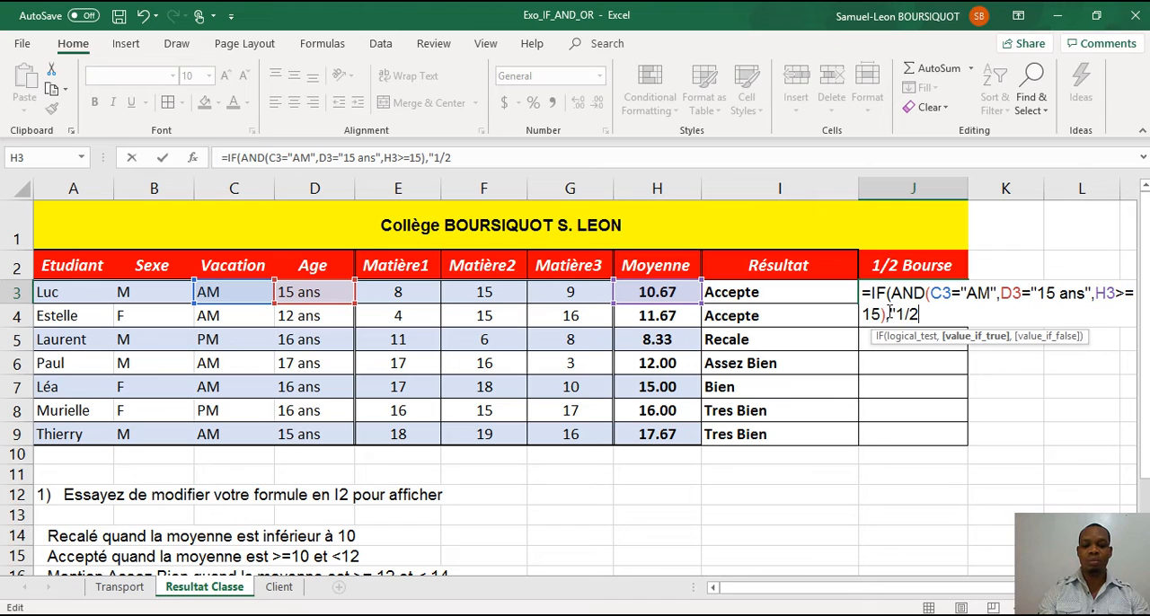
text( Bourse")
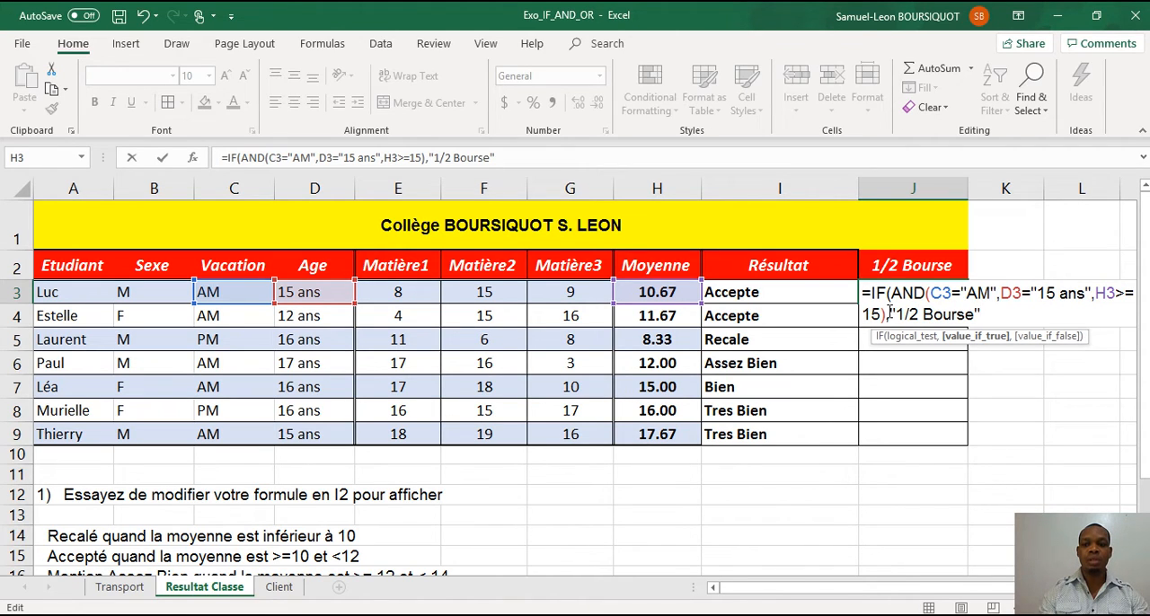
text(,)
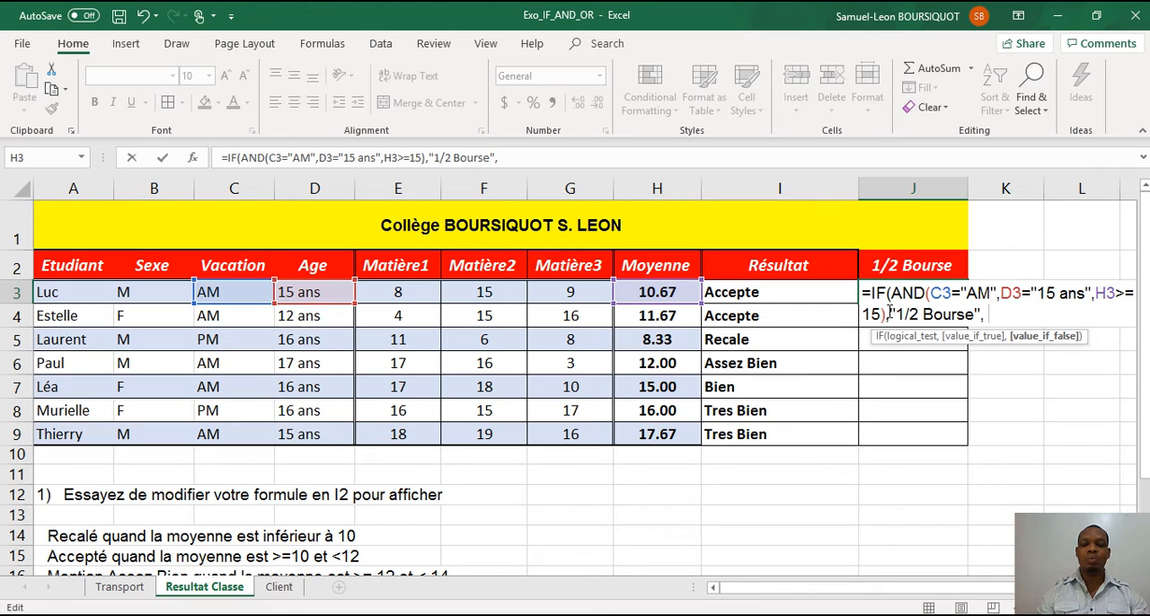
Finish the J3 formula with " " as the value if false and copy it down through J9.
text(" "))
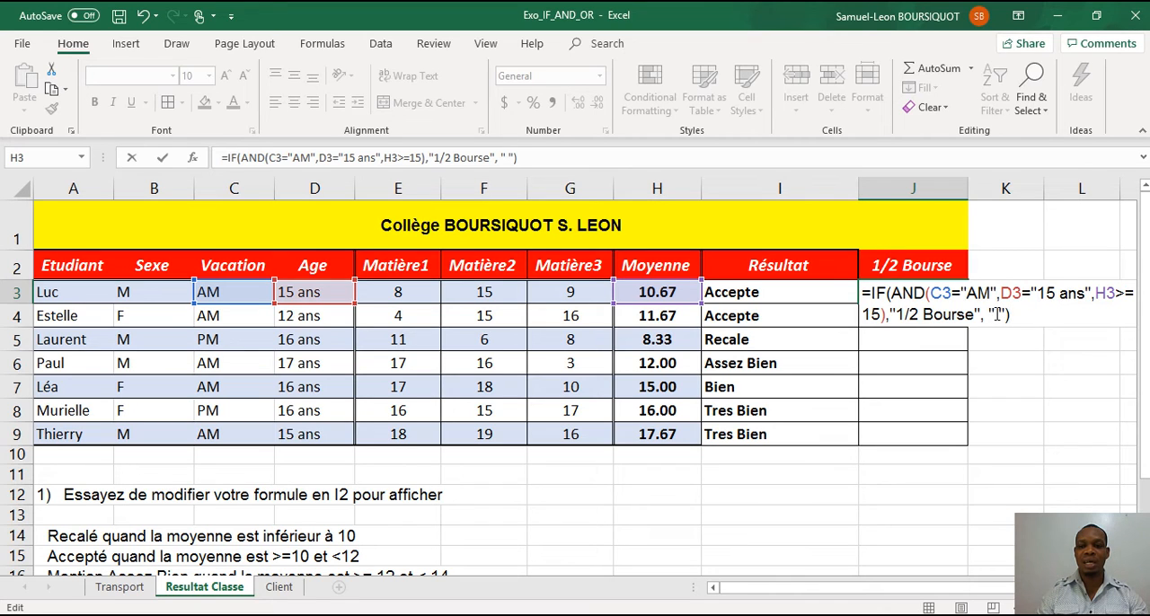
key(Return)
key(Up)
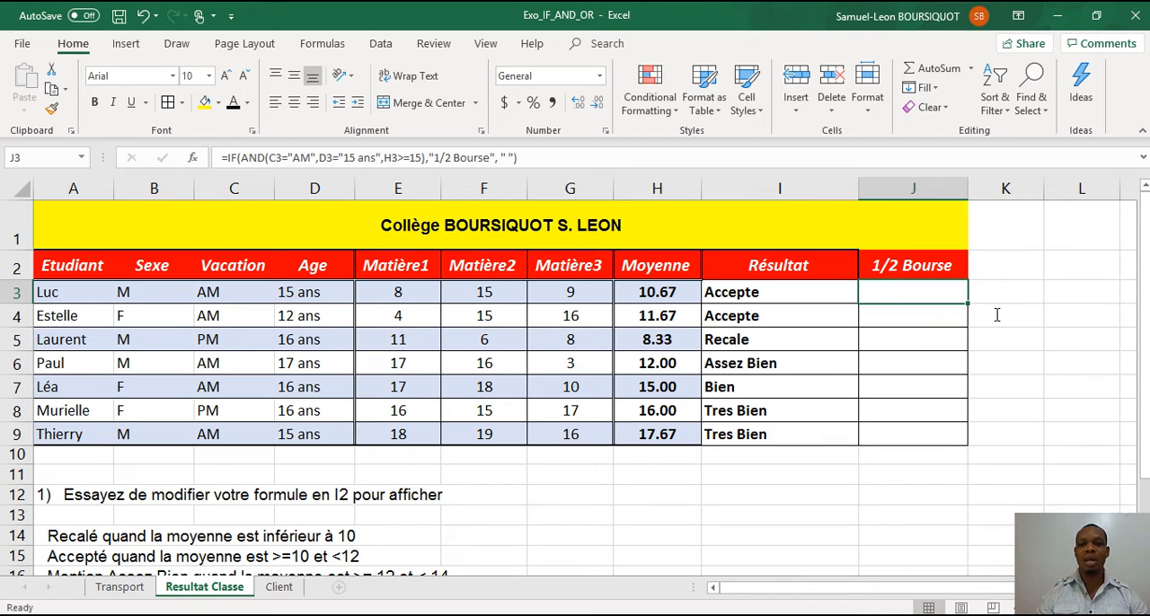
drag(968, 304, 972, 440)
click(921, 435)
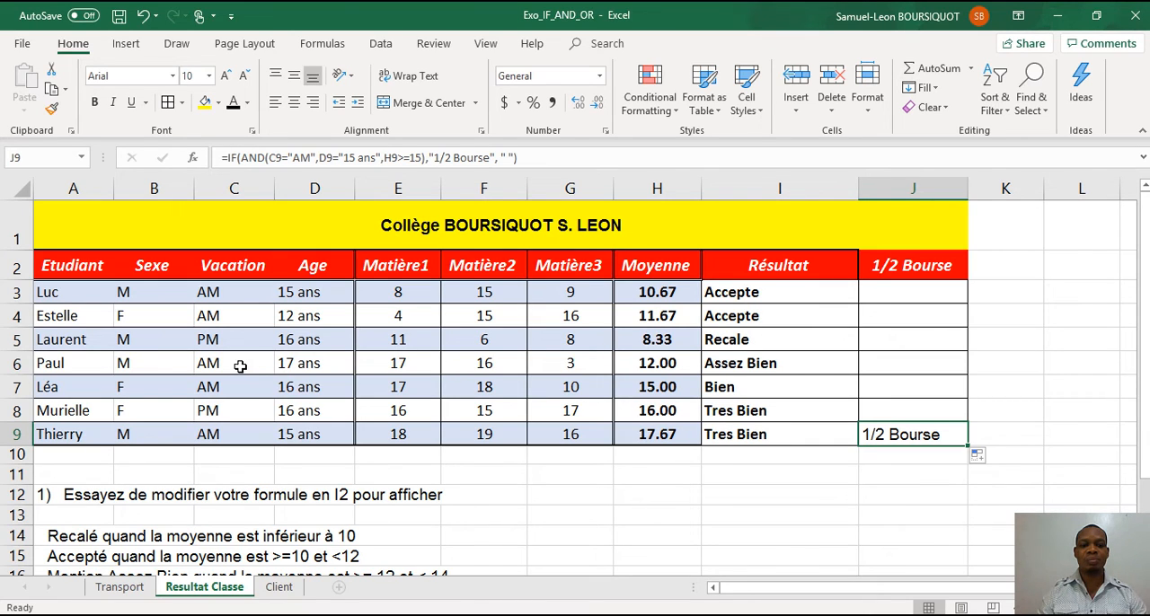
Replace the age in D4 with "15 ans" by copying cell D3 onto it.
click(295, 321)
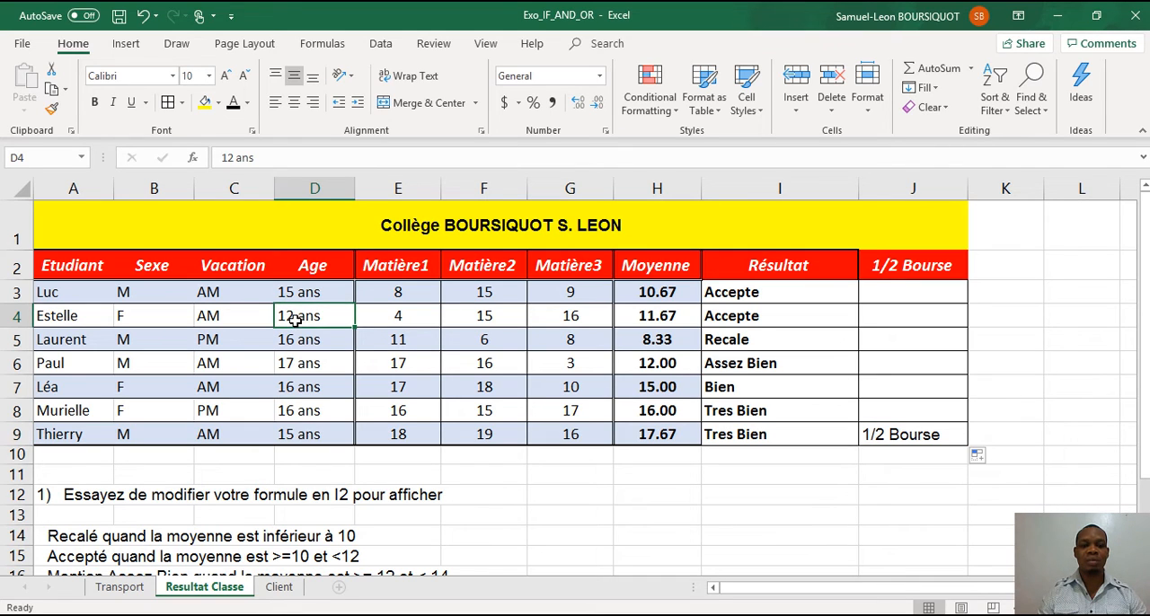
click(296, 294)
key(ctrl+c)
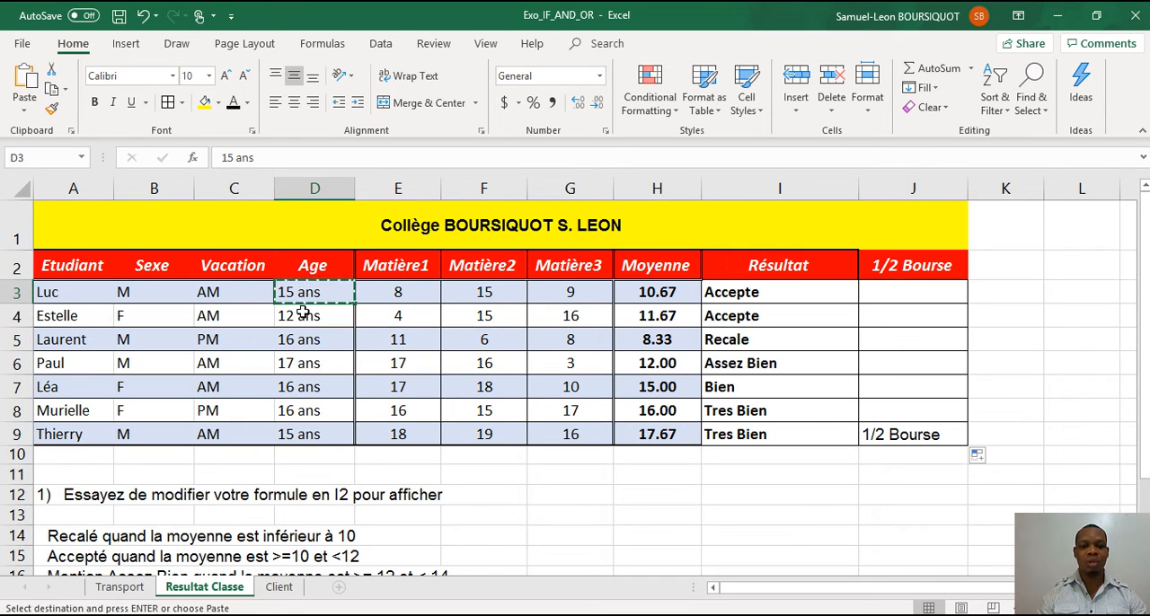
click(302, 311)
key(ctrl+v)
key(Escape)
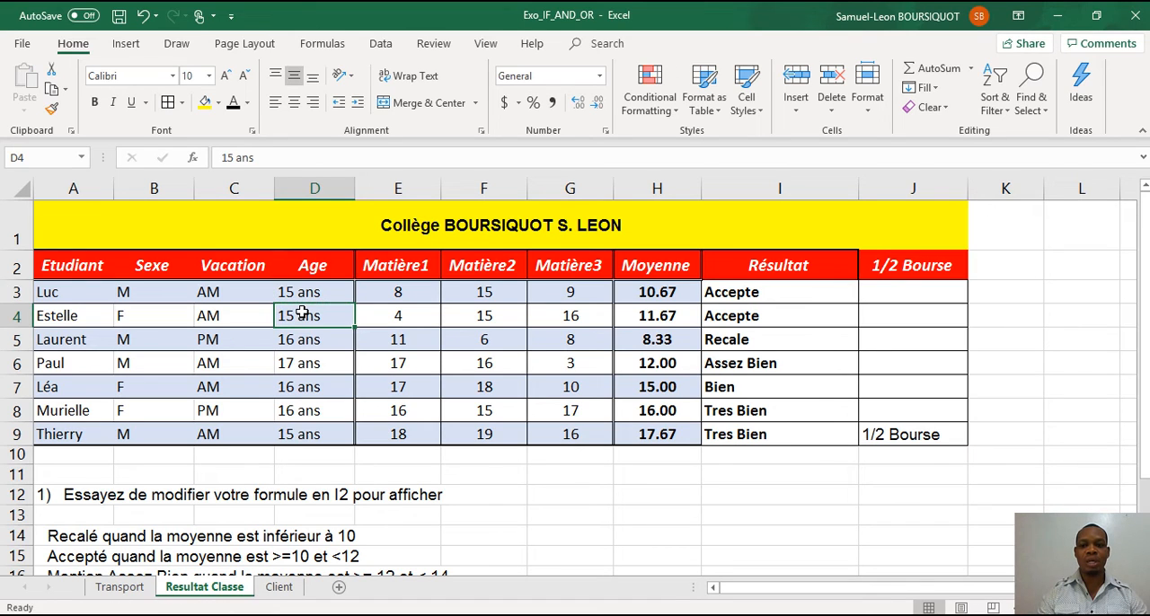
key(Return)
click(303, 312)
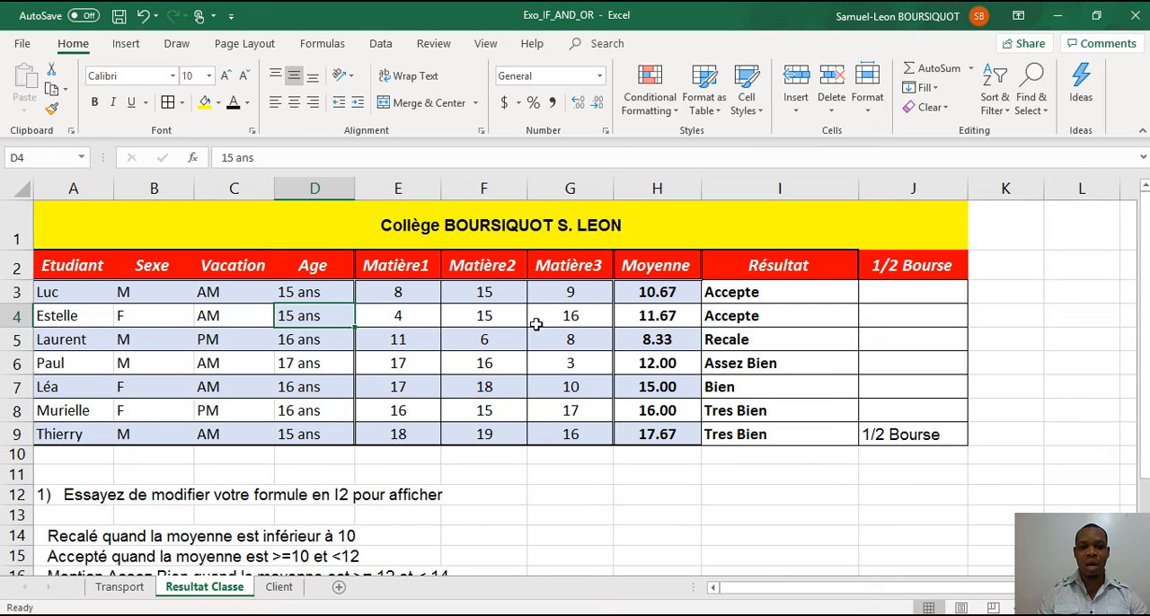
Set the Matière1 grade in E4 to 17.
click(415, 314)
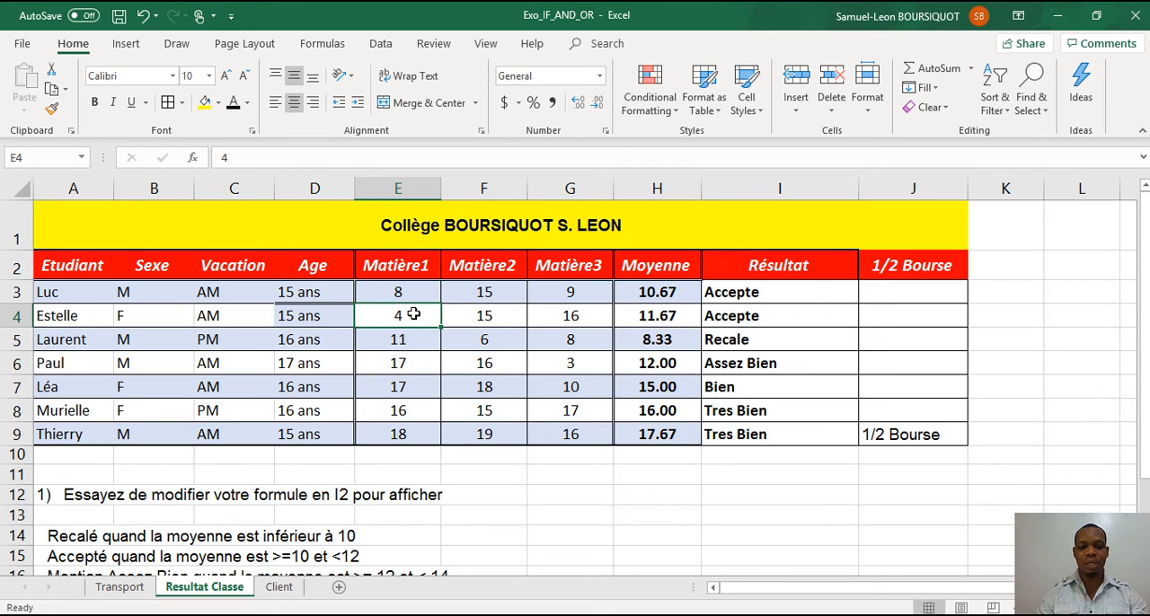
text(17)
key(Return)
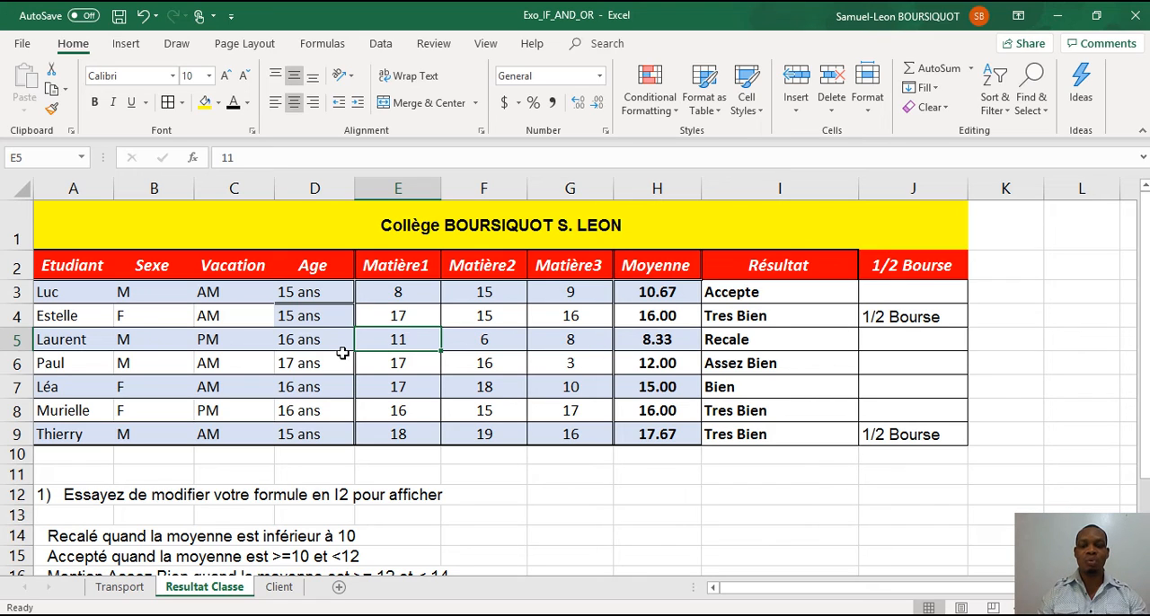
Change the age condition in the J3 formula to D3>="15 ans" and copy the formula down through J9.
click(875, 295)
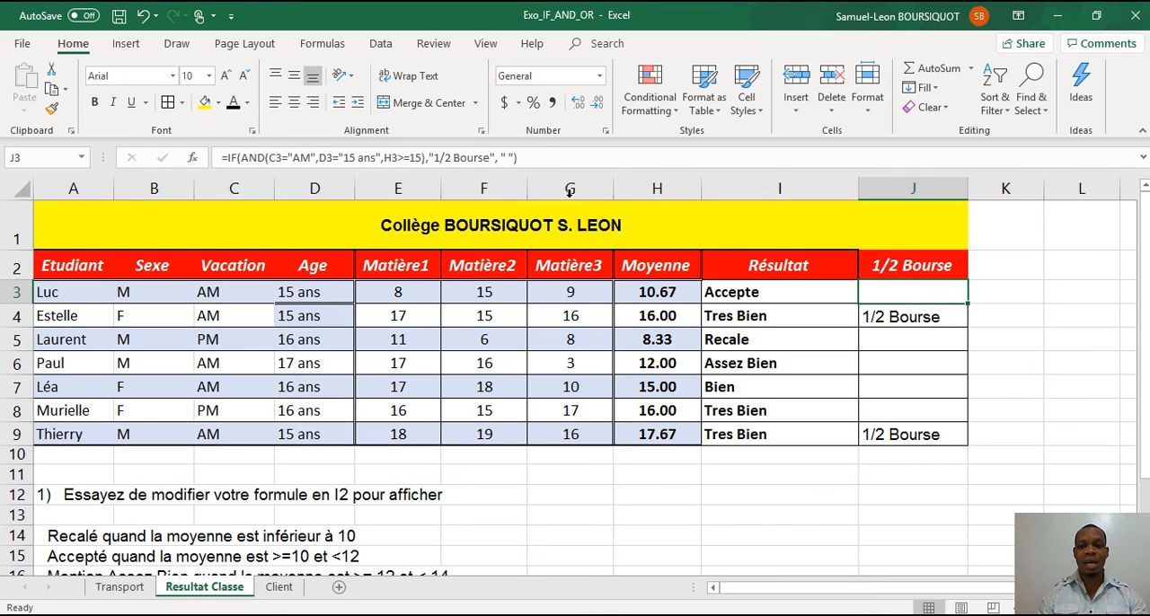
click(342, 159)
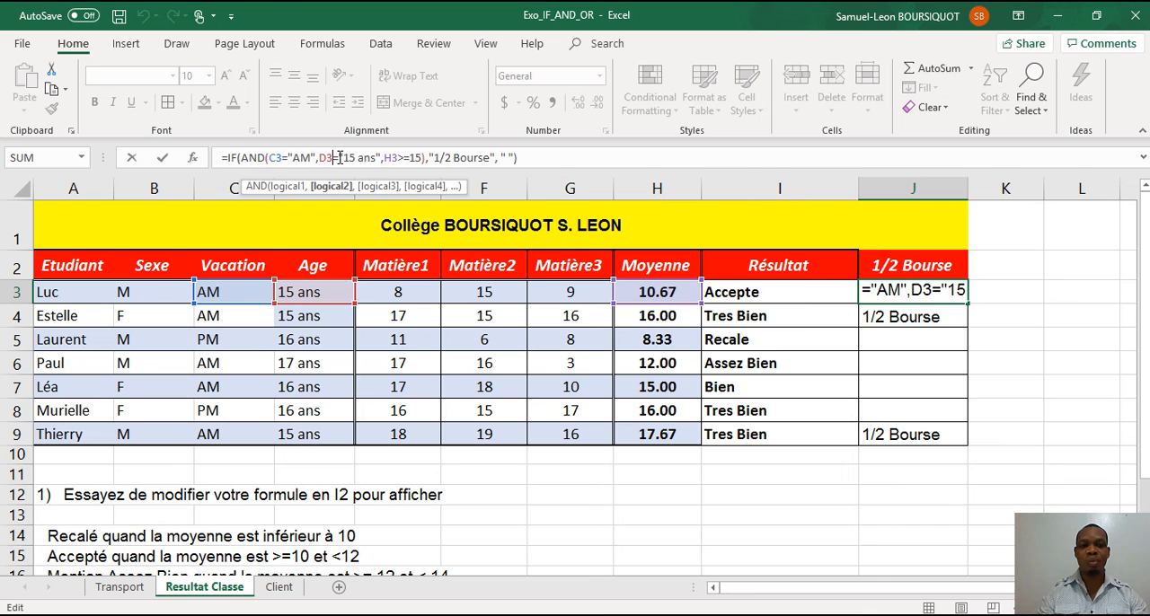
text(>)
key(Return)
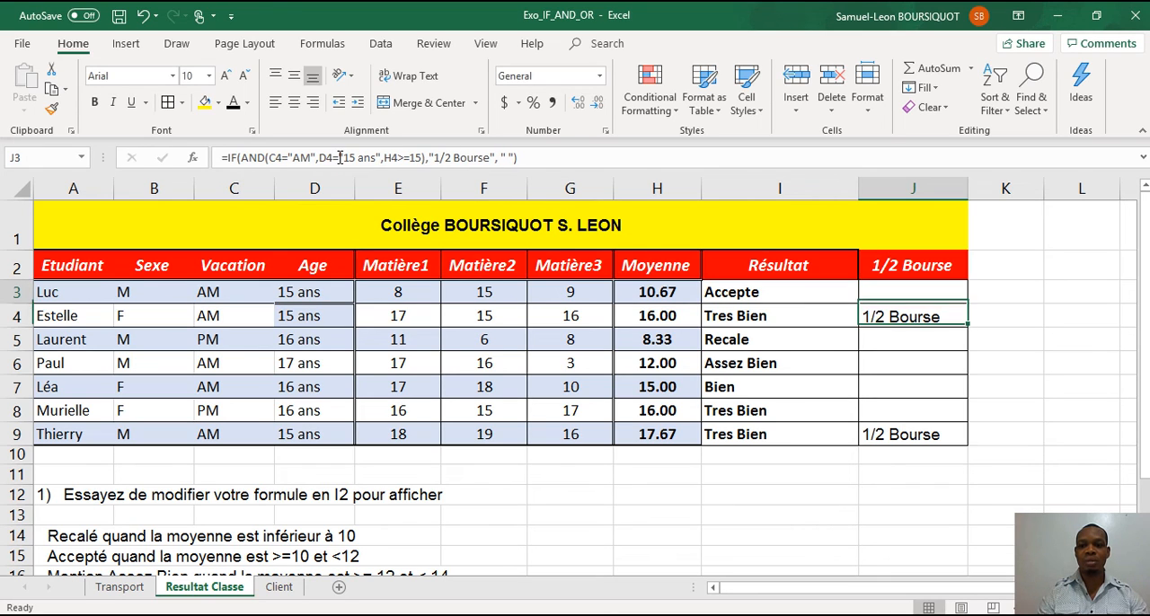
click(917, 298)
drag(966, 304, 959, 446)
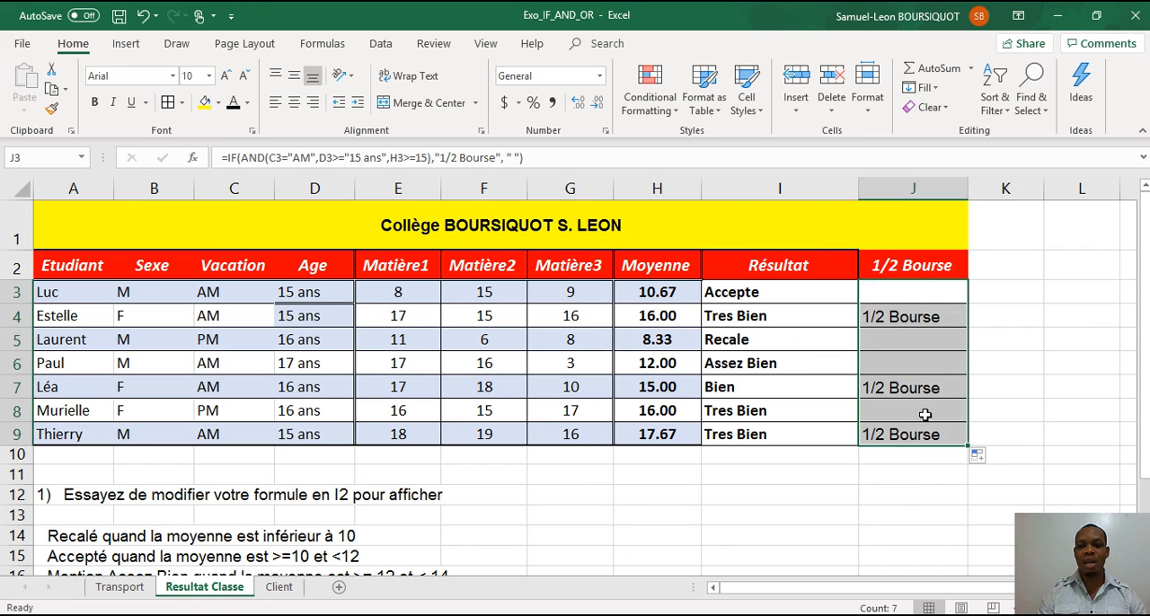
Check the scholarship result in J7 against the age in D7.
click(909, 389)
key(Left)
key(Left)
key(Left)
key(Left)
key(Left)
key(Left)
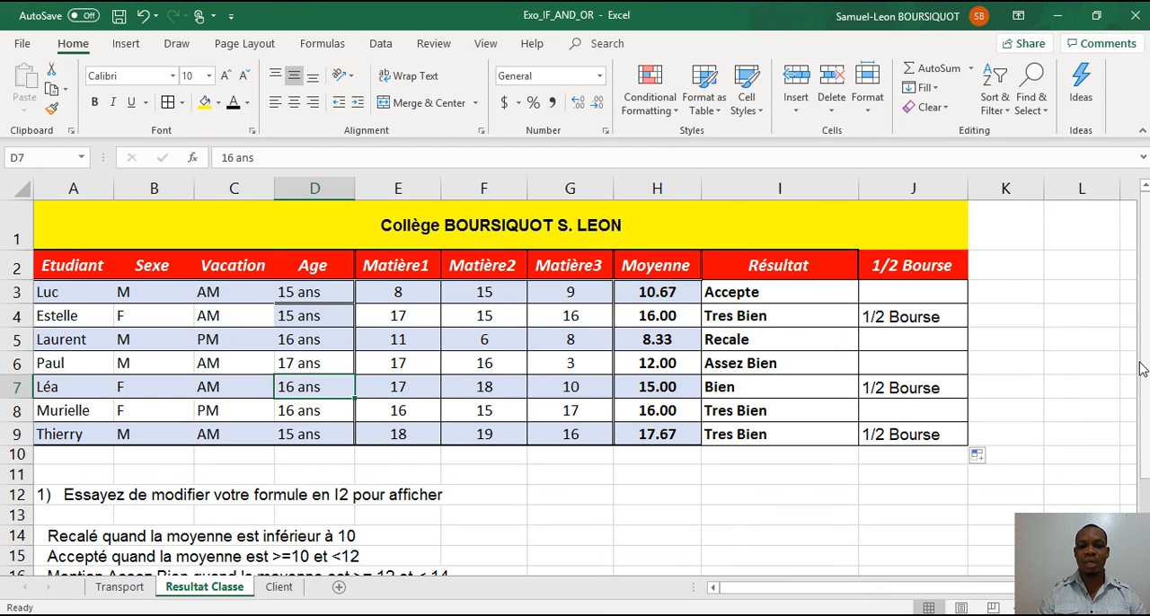
drag(1145, 353, 1145, 328)
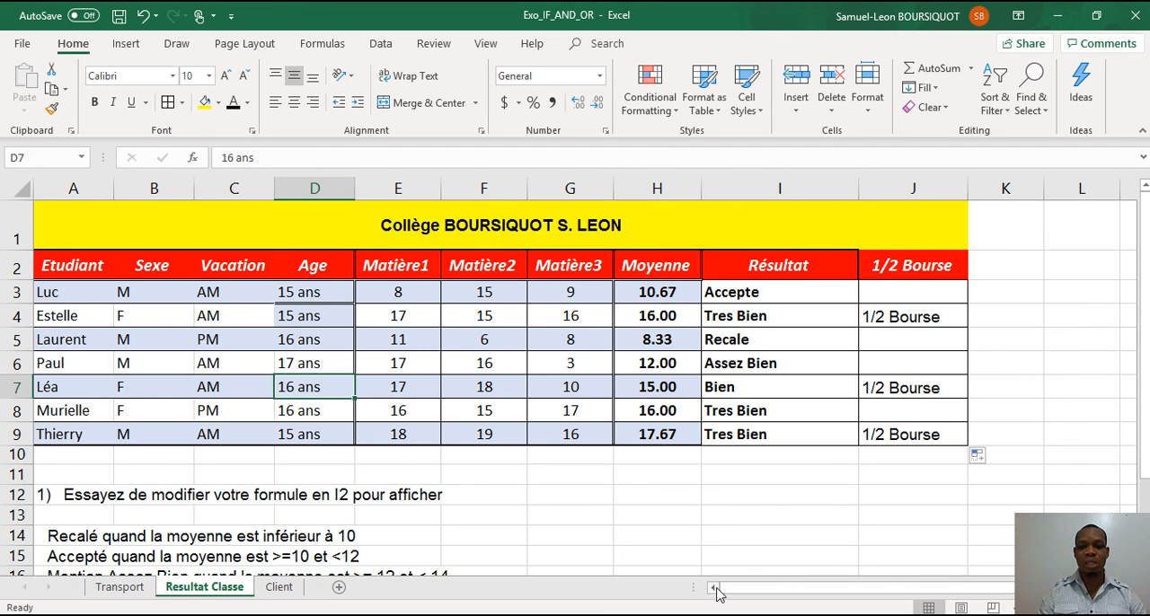